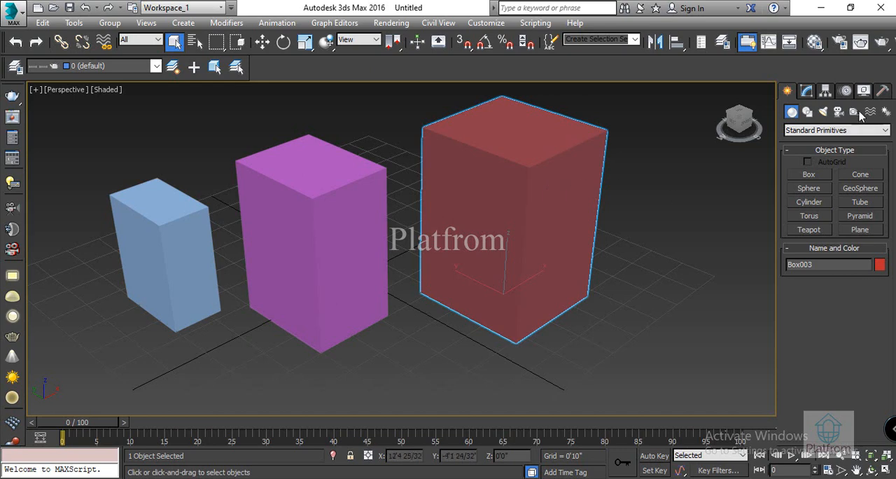
# Step: Resize the red box to about 2'11" long, 2'6" wide and 4'7" high, with 8 length, 7 width and 7 height segments
pyautogui.click(807, 92)
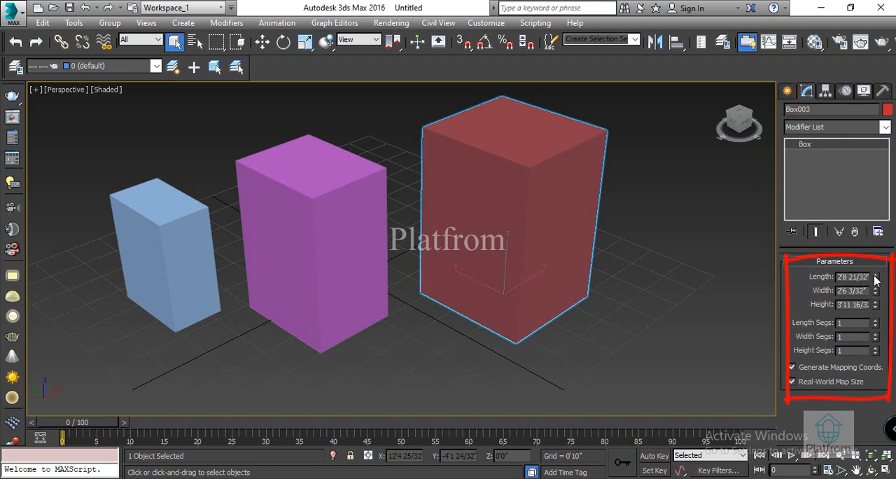
pyautogui.moveTo(875, 279)
pyautogui.mouseDown()
pyautogui.moveTo(876, 289)
pyautogui.moveTo(876, 269)
pyautogui.moveTo(877, 303)
pyautogui.moveTo(870, 290)
pyautogui.mouseUp()
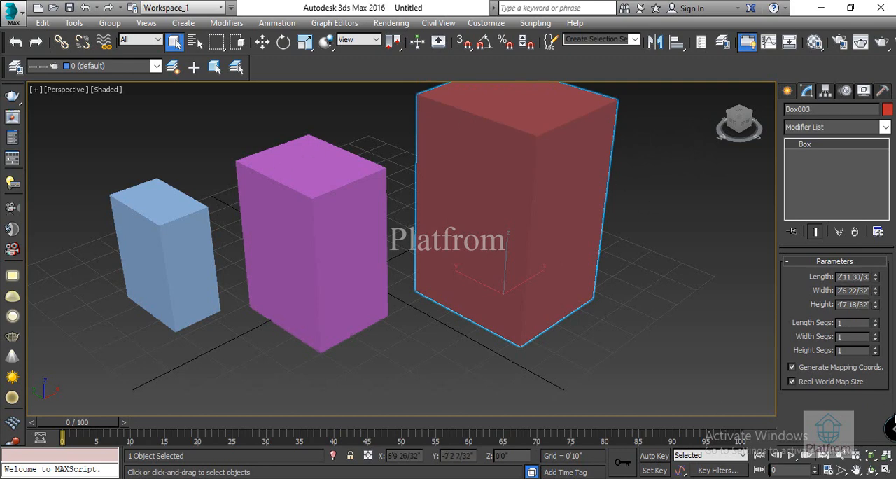
pyautogui.moveTo(874, 323); pyautogui.dragTo(874, 342)
# Step: Display edged faces on the shaded objects in the Perspective viewport
pyautogui.click(105, 89)
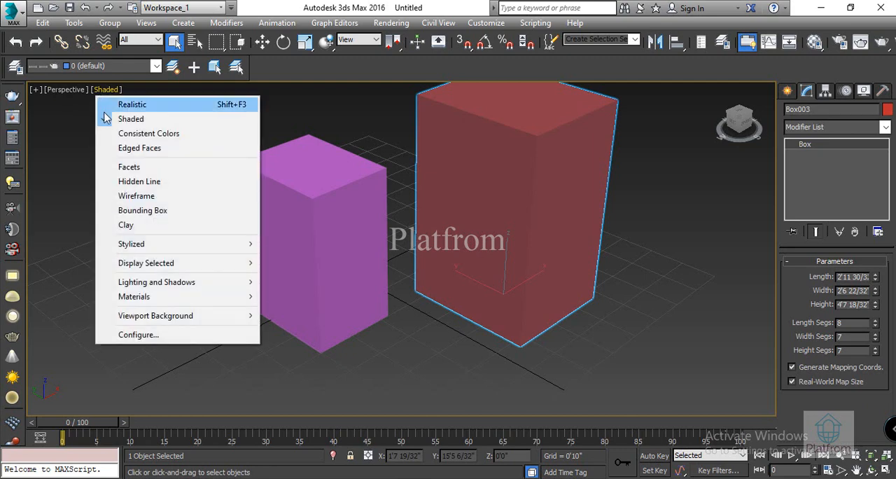
pyautogui.click(140, 149)
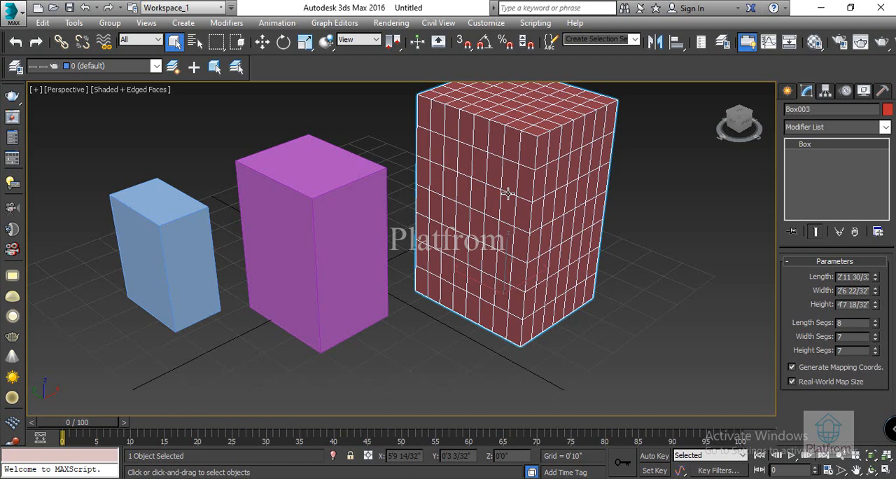
# Step: Set the purple box's segments to 4 in length, 4 in width and 7 in height
pyautogui.click(365, 243)
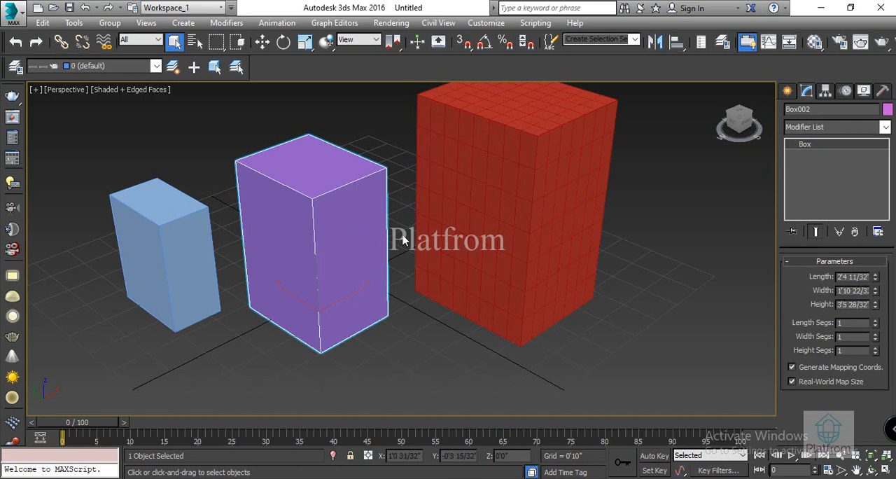
pyautogui.moveTo(876, 325); pyautogui.dragTo(875, 345)
pyautogui.click(874, 319)
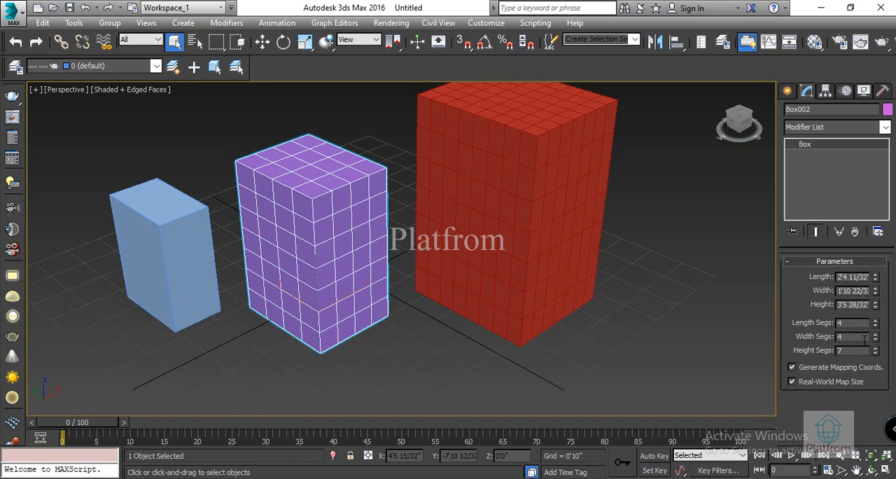
# Step: Create a cone beside the red box with a base radius of about 9", top radius about 2" and height about 2'9"
pyautogui.click(788, 92)
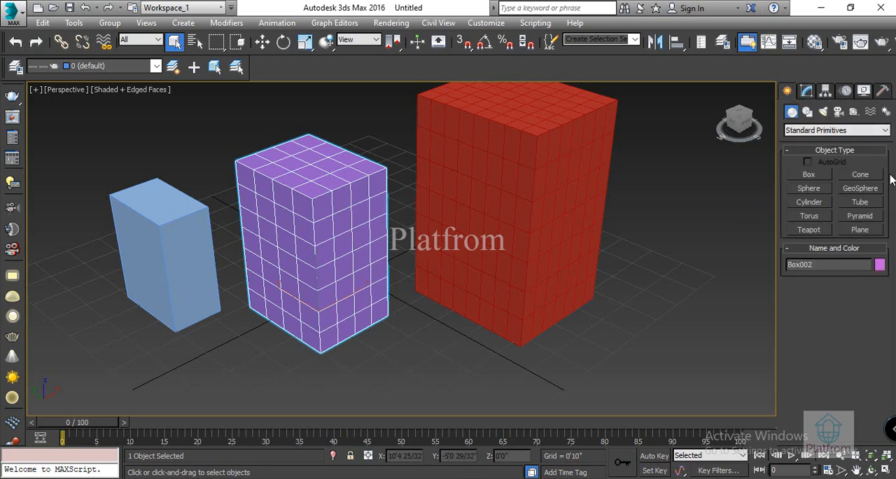
pyautogui.click(865, 179)
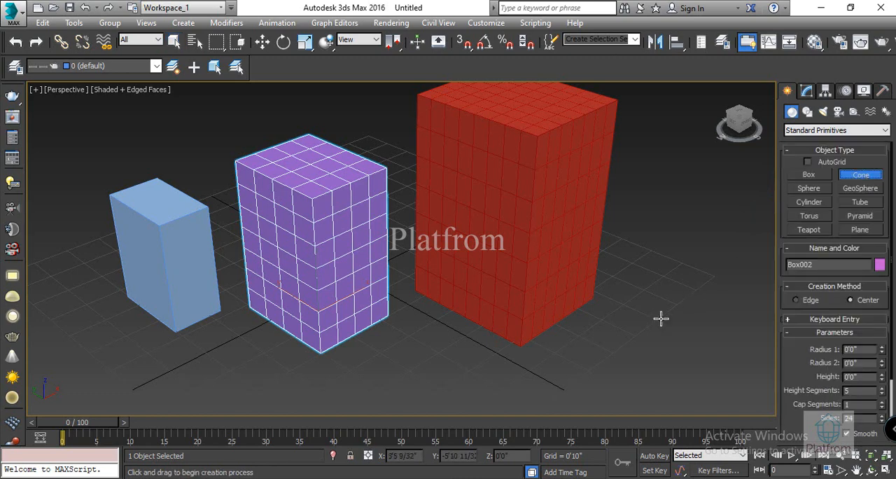
pyautogui.moveTo(664, 377); pyautogui.dragTo(478, 284, button='middle')
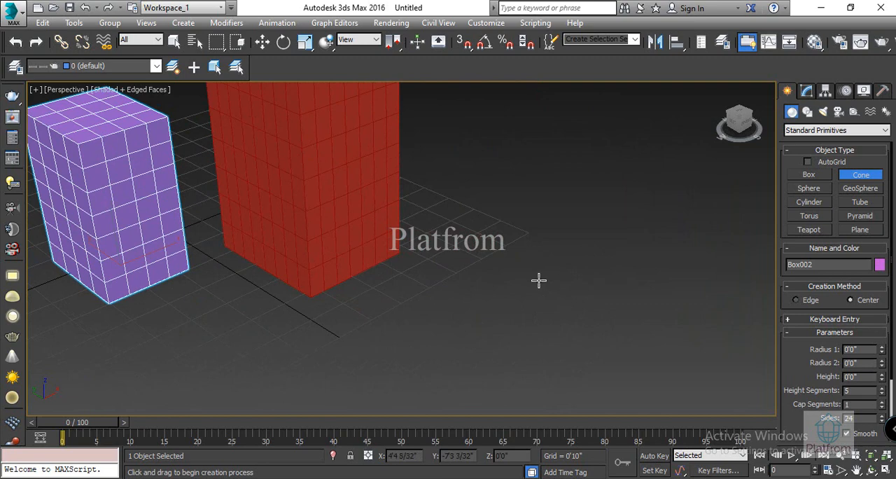
pyautogui.moveTo(523, 286); pyautogui.dragTo(544, 302)
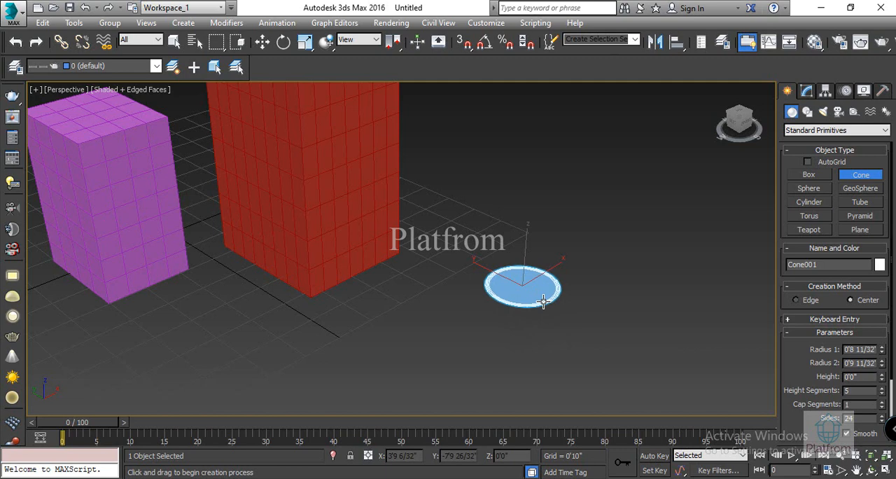
pyautogui.moveTo(543, 302)
pyautogui.mouseDown()
pyautogui.moveTo(548, 315)
pyautogui.moveTo(544, 303)
pyautogui.mouseUp()
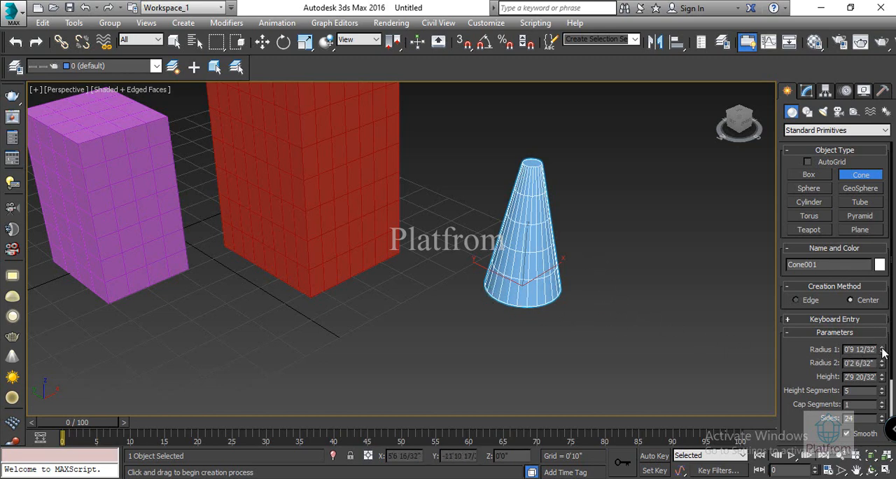
# Step: Set the cone's Radius 1 to 0'11 26/32", Radius 2 to 0'1 25/32" and height to 2'7 9/32"
pyautogui.moveTo(882, 352); pyautogui.dragTo(874, 330)
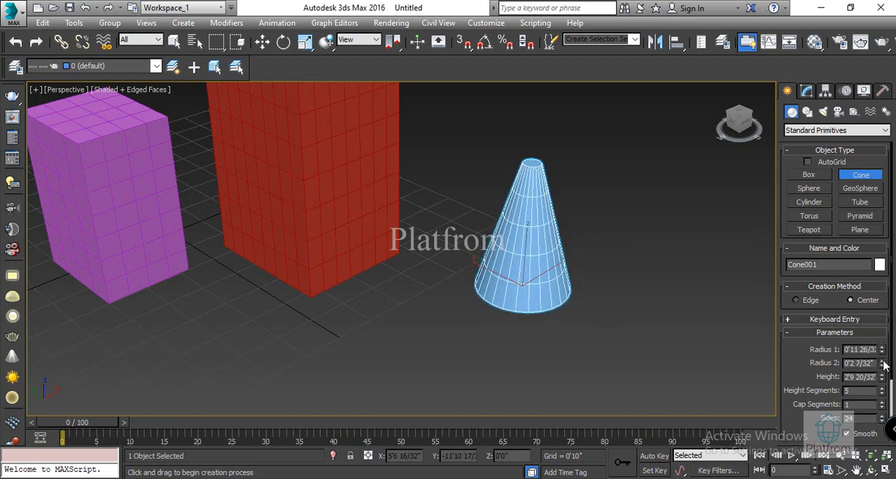
pyautogui.moveTo(884, 365)
pyautogui.mouseDown()
pyautogui.moveTo(866, 253)
pyautogui.moveTo(864, 370)
pyautogui.moveTo(883, 375)
pyautogui.moveTo(884, 360)
pyautogui.moveTo(885, 383)
pyautogui.mouseUp()
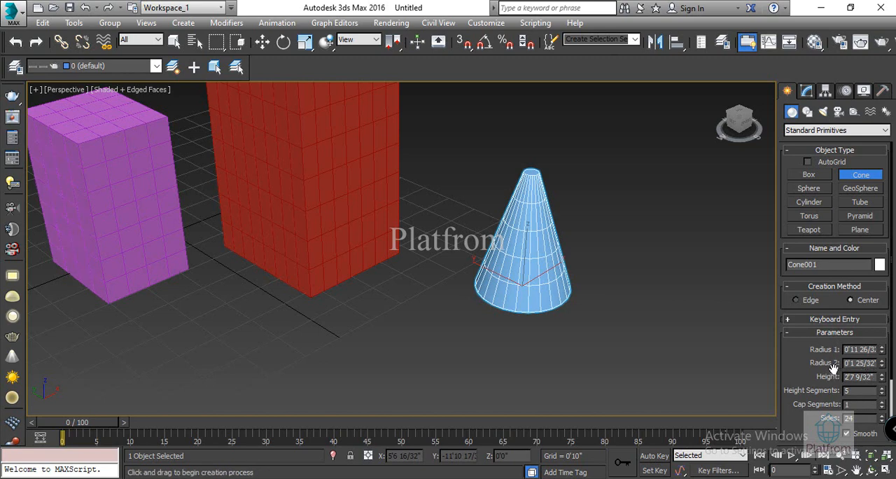
# Step: Create a sphere with a radius of about 1'1" in the empty area beside the cone
pyautogui.click(808, 188)
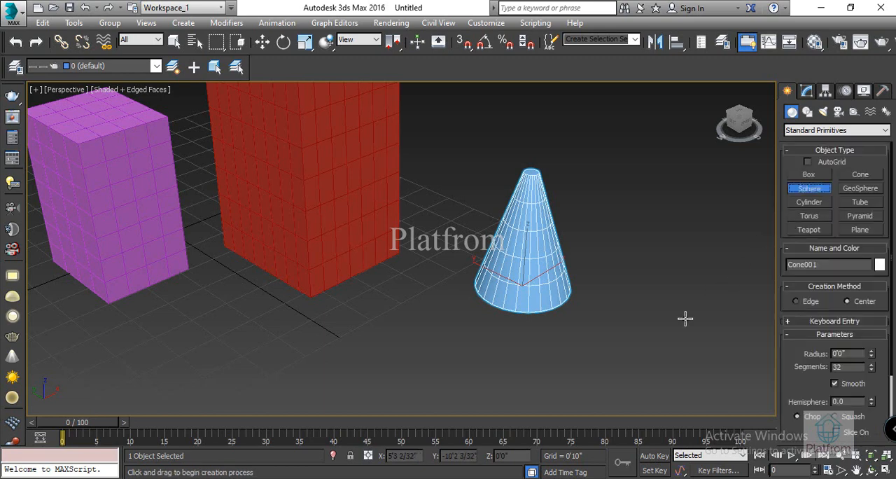
pyautogui.moveTo(686, 316); pyautogui.dragTo(563, 248, button='middle')
pyautogui.click(513, 273)
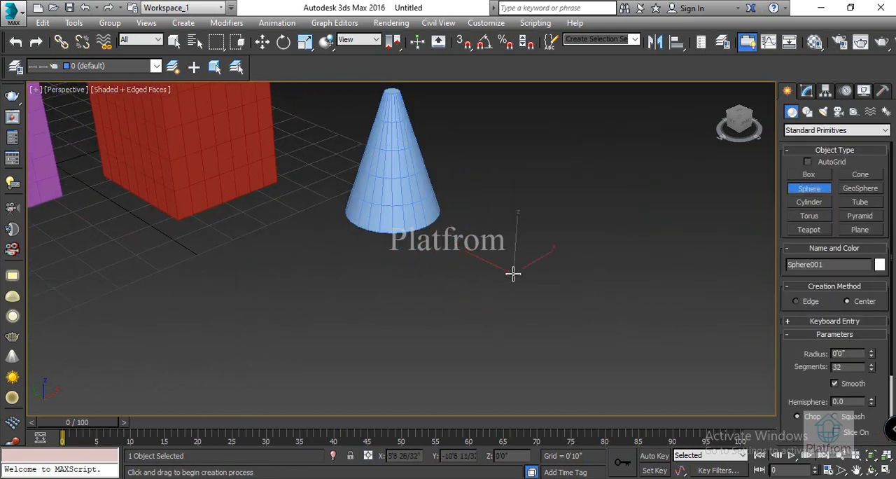
pyautogui.moveTo(513, 273); pyautogui.dragTo(554, 300)
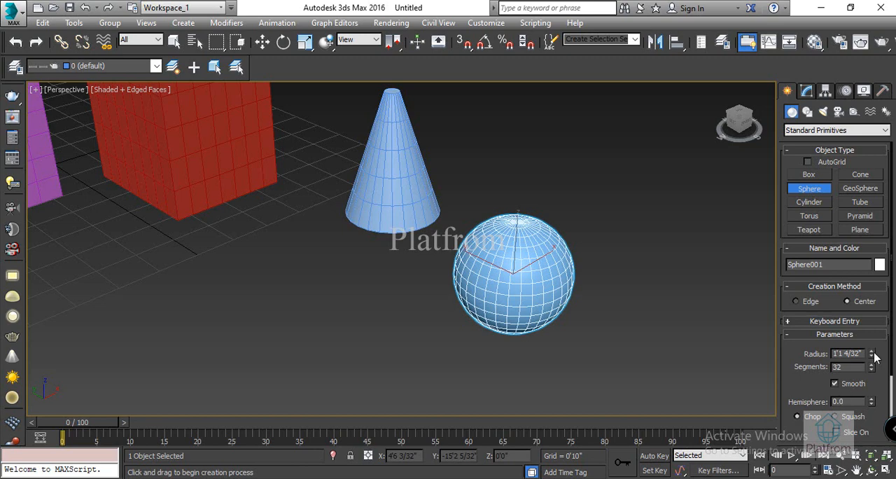
# Step: Adjust the sphere's parameters to a radius of 1'0 2/32", 53 segments and a hemisphere value of 0.4
pyautogui.moveTo(874, 357)
pyautogui.mouseDown()
pyautogui.moveTo(860, 365)
pyautogui.moveTo(868, 358)
pyautogui.moveTo(873, 369)
pyautogui.mouseUp()
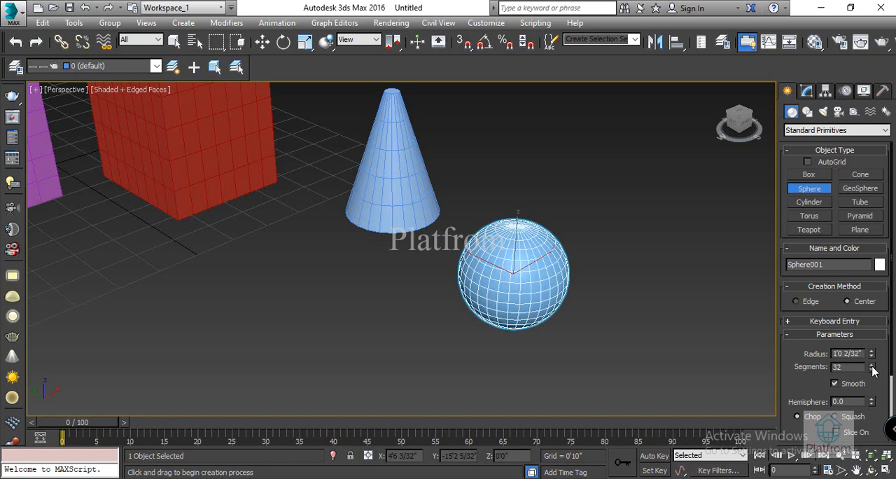
pyautogui.moveTo(873, 371)
pyautogui.mouseDown()
pyautogui.moveTo(883, 325)
pyautogui.moveTo(877, 379)
pyautogui.mouseUp()
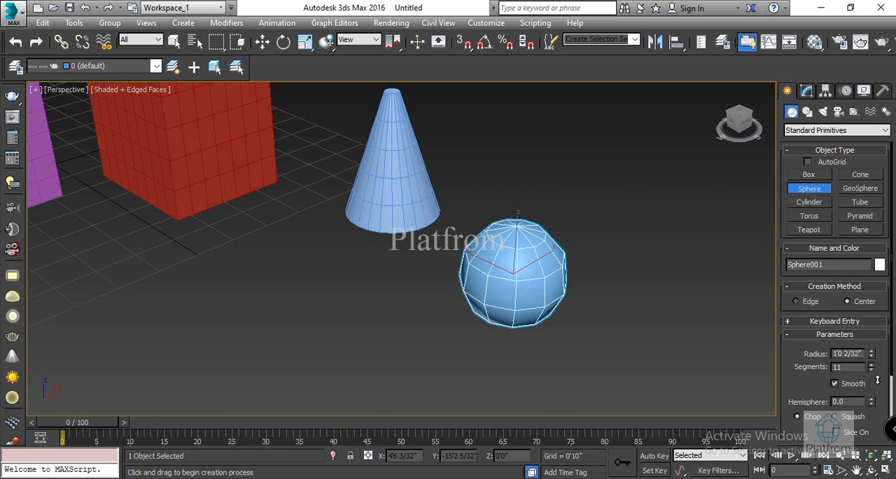
pyautogui.moveTo(877, 379); pyautogui.dragTo(877, 380)
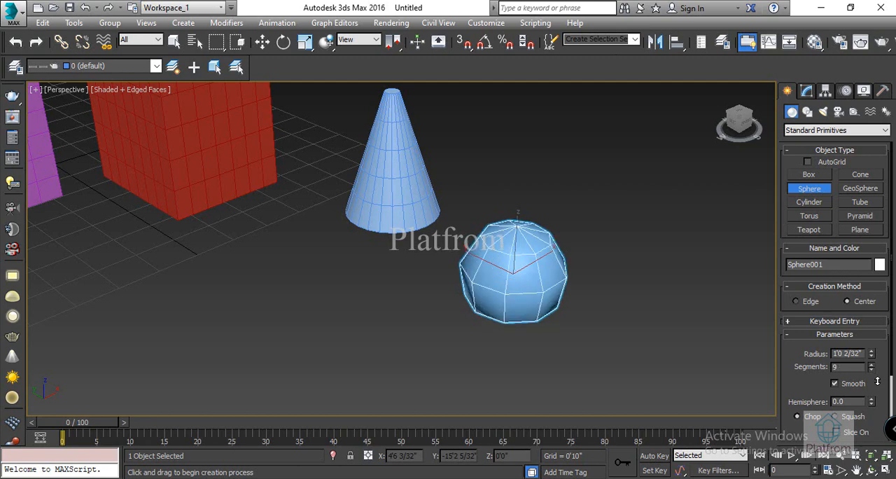
pyautogui.moveTo(878, 380); pyautogui.dragTo(884, 350)
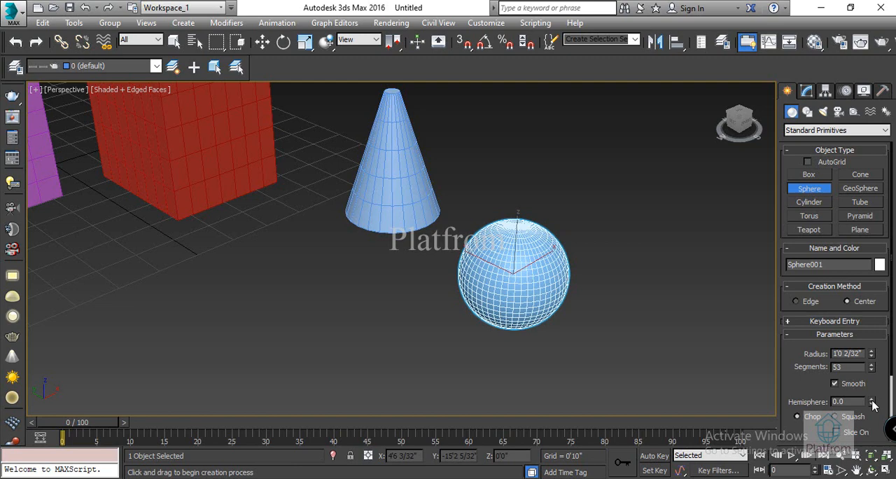
pyautogui.moveTo(873, 396); pyautogui.dragTo(880, 302)
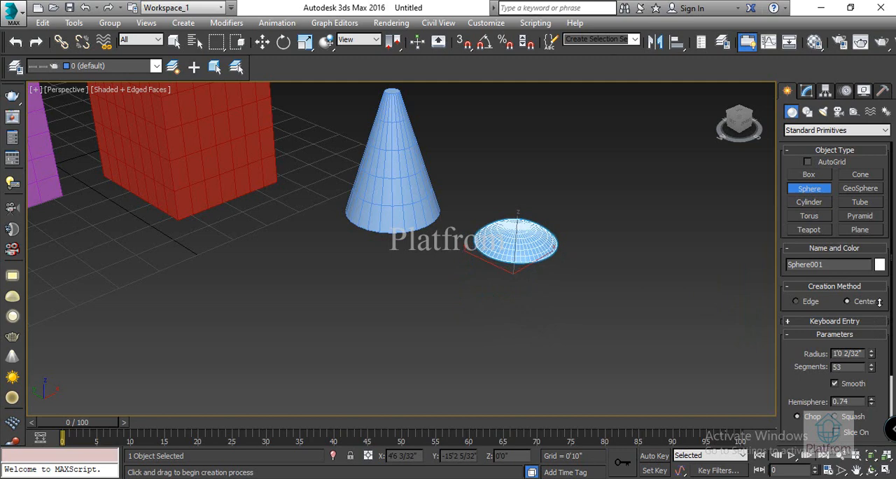
pyautogui.moveTo(880, 301); pyautogui.dragTo(10, 348)
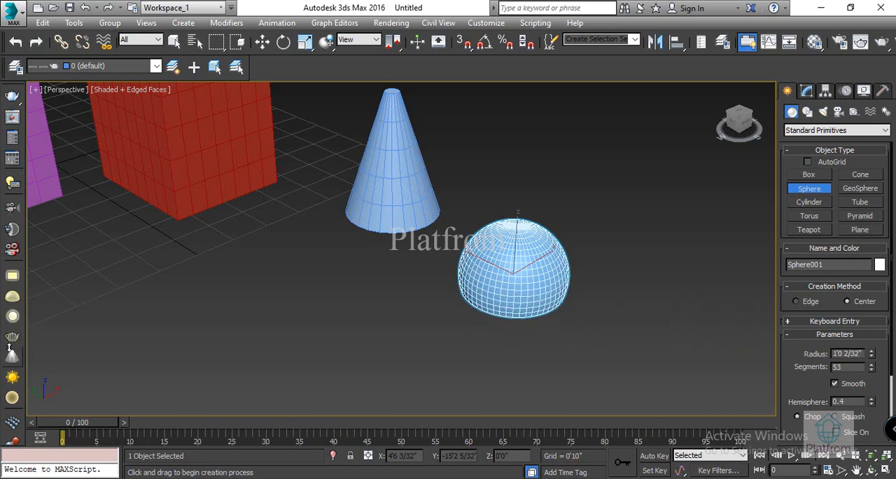
# Step: Create a GeoSphere with a radius of about 10 21/32" in the empty area in front of the boxes
pyautogui.click(862, 193)
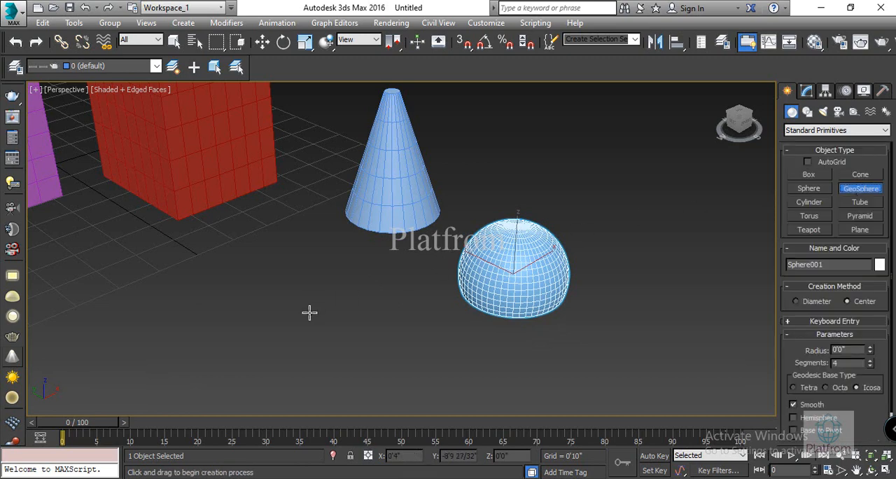
pyautogui.moveTo(309, 313); pyautogui.dragTo(446, 227, button='middle')
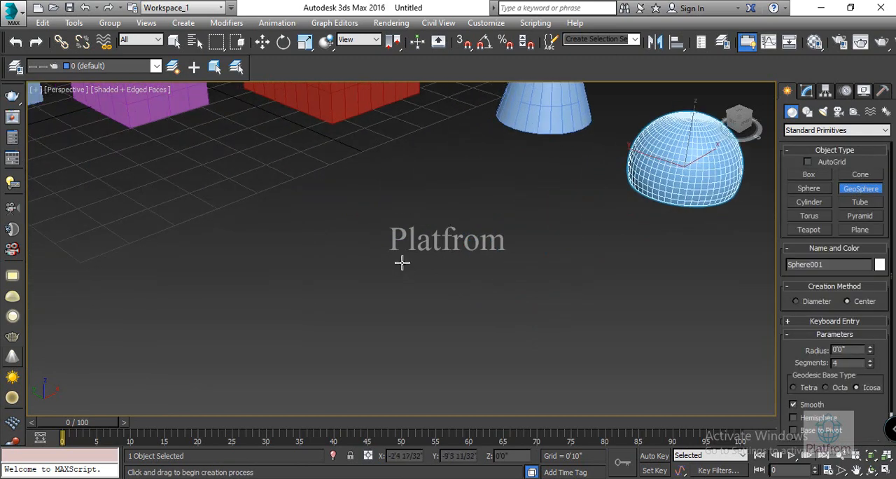
pyautogui.moveTo(401, 263); pyautogui.dragTo(430, 290)
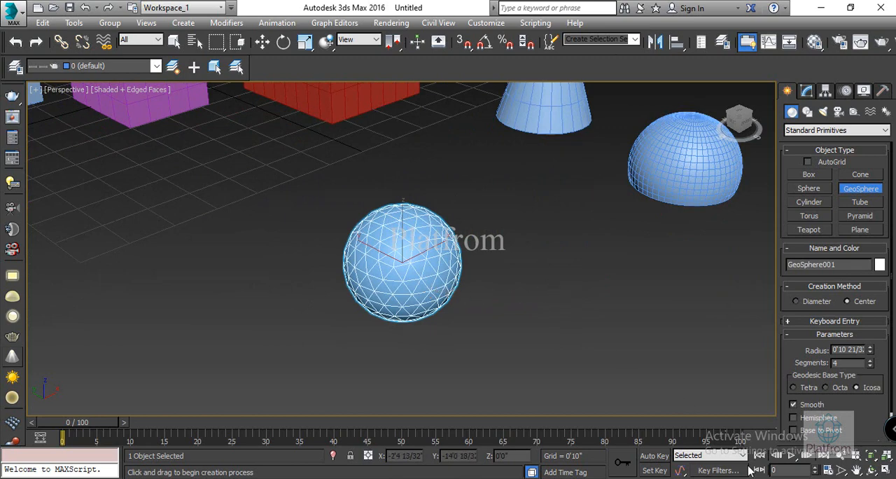
# Step: Set the GeoSphere's radius to 1'1 11/32" with 3 segments and make it a hemisphere
pyautogui.scroll(-2, 842, 391)
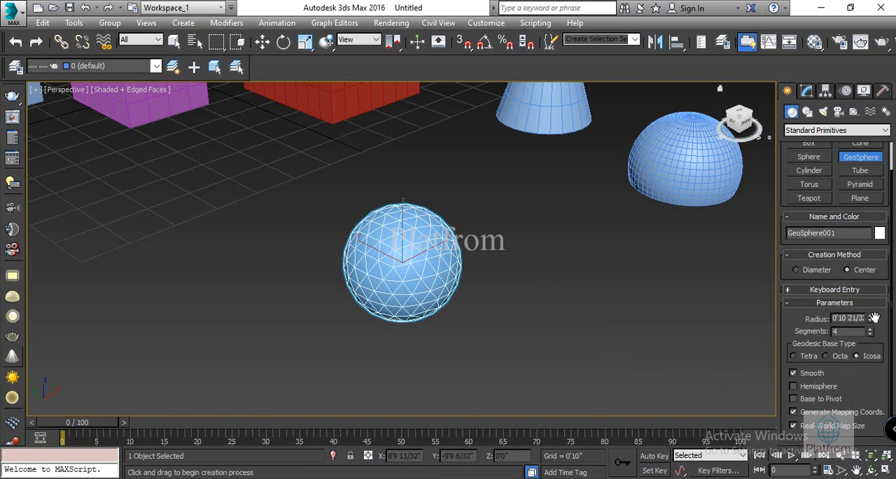
pyautogui.moveTo(870, 319); pyautogui.dragTo(872, 298)
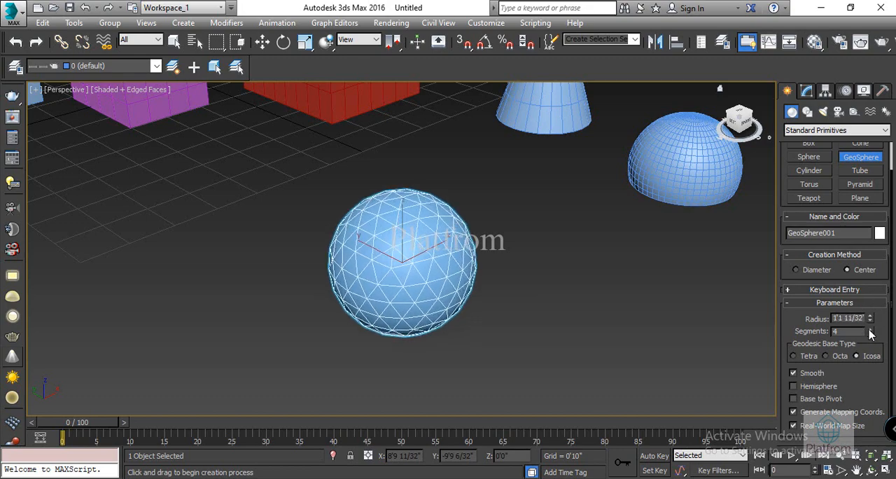
pyautogui.moveTo(871, 334)
pyautogui.mouseDown()
pyautogui.moveTo(871, 305)
pyautogui.moveTo(870, 334)
pyautogui.mouseUp()
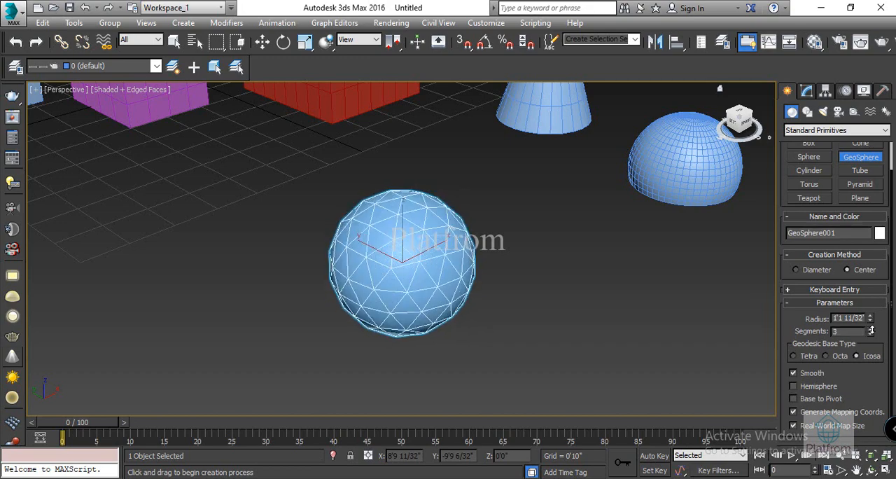
pyautogui.click(794, 386)
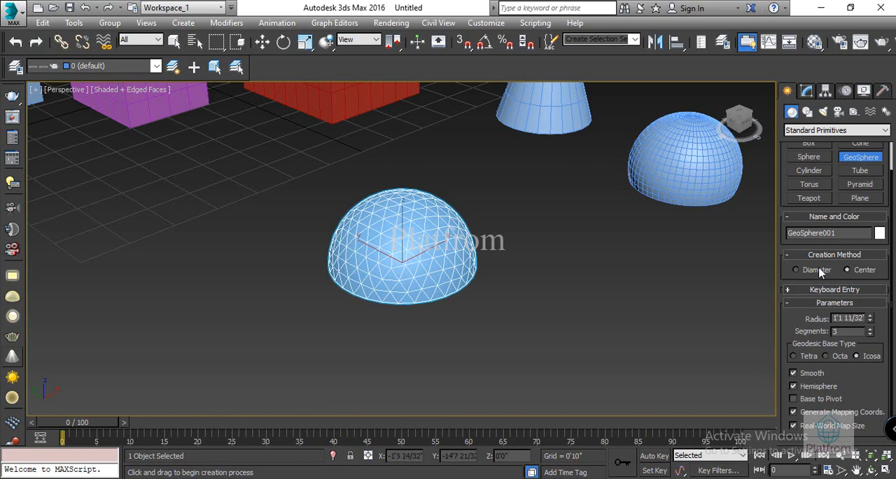
# Step: Create a cylinder about 6" in radius and 1'8" high in the empty area beside the GeoSphere dome
pyautogui.click(808, 170)
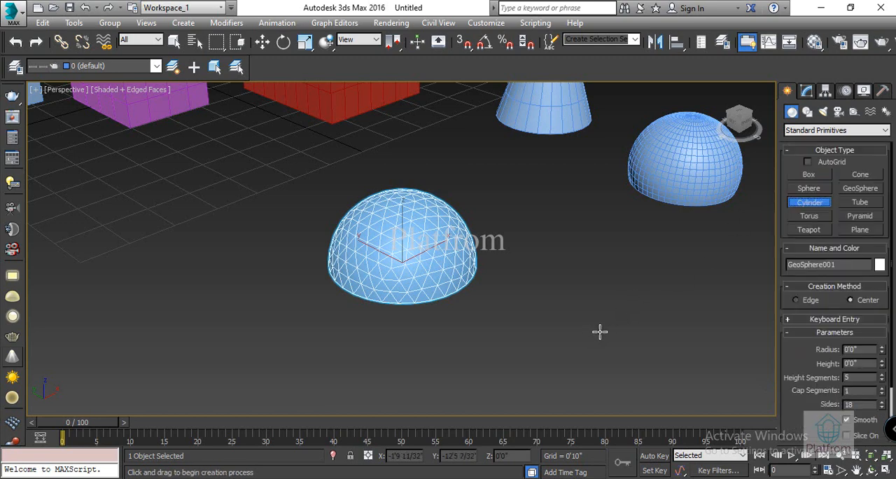
pyautogui.moveTo(600, 329); pyautogui.dragTo(510, 288, button='middle')
pyautogui.moveTo(486, 268); pyautogui.dragTo(512, 283)
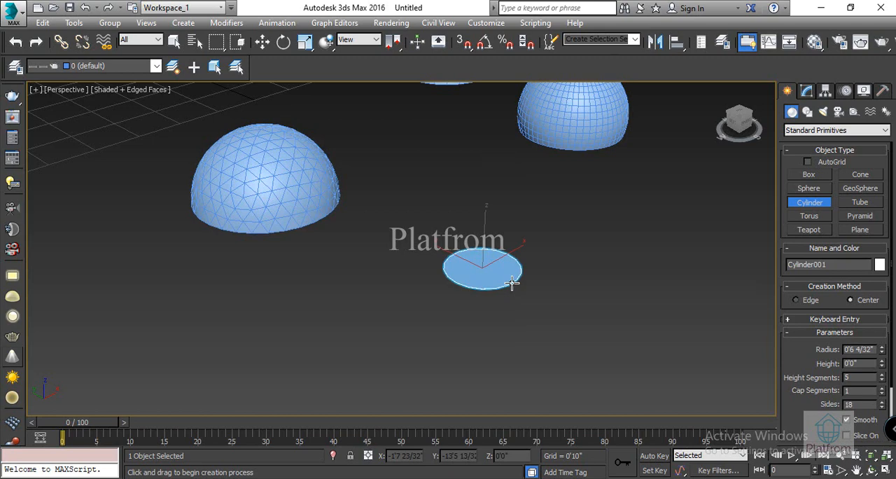
pyautogui.click(530, 144)
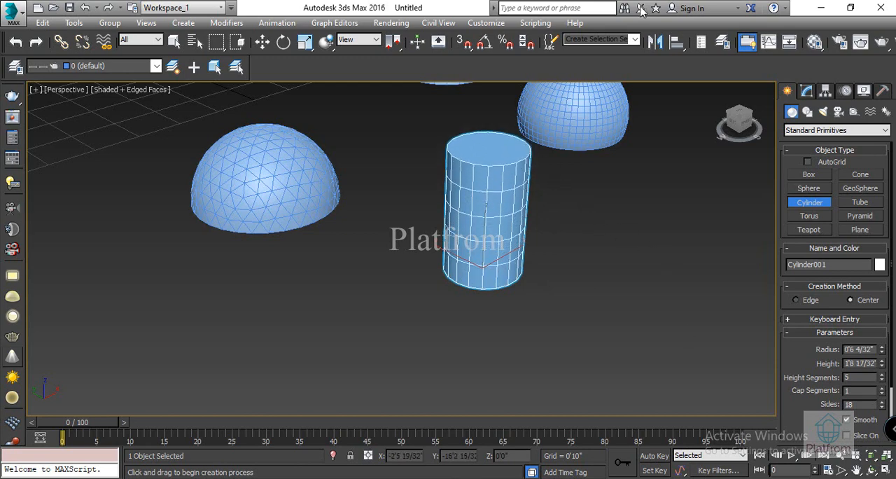
# Step: Set the cylinder's radius to 0'7 6/32", height to 1'6 2/32" and height segments to 2
pyautogui.moveTo(883, 349); pyautogui.dragTo(9, 375)
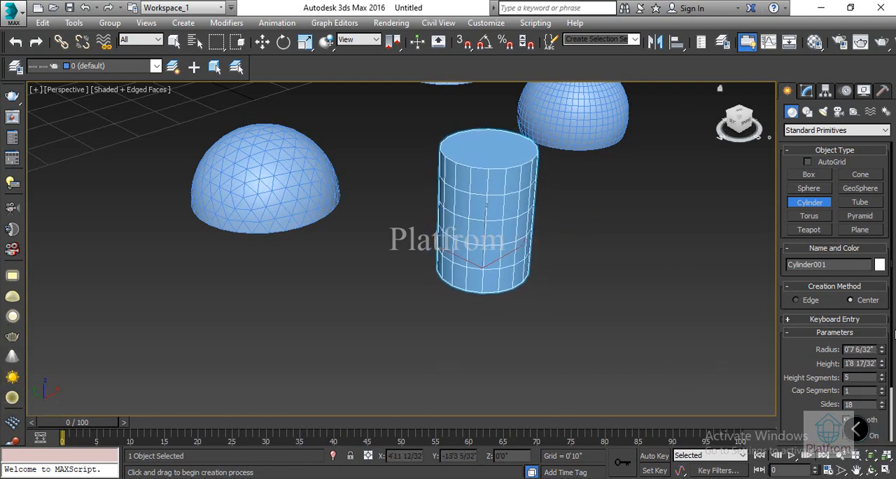
pyautogui.moveTo(882, 363)
pyautogui.mouseDown()
pyautogui.moveTo(882, 351)
pyautogui.moveTo(883, 377)
pyautogui.mouseUp()
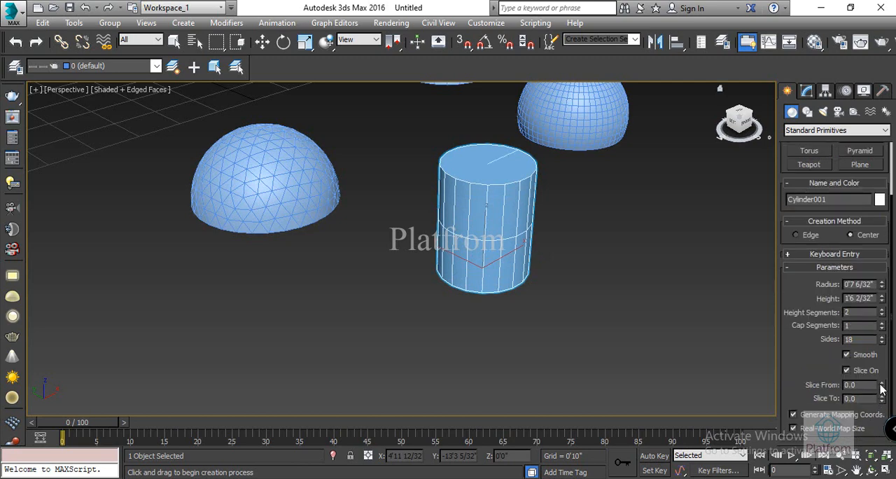
# Step: Slice the cylinder with Slice From at 220.5 and Slice To at -57.5
pyautogui.moveTo(882, 389); pyautogui.dragTo(612, 158)
pyautogui.moveTo(688, 265); pyautogui.dragTo(683, 281)
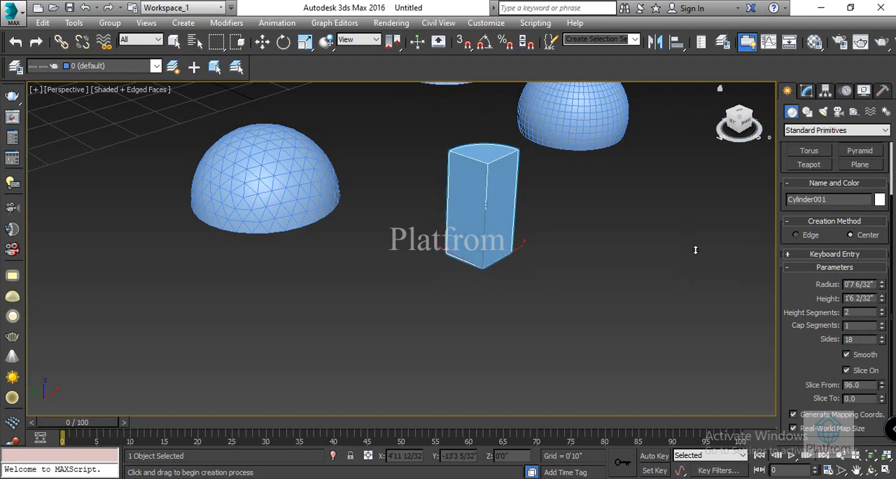
pyautogui.moveTo(698, 240); pyautogui.dragTo(625, 96)
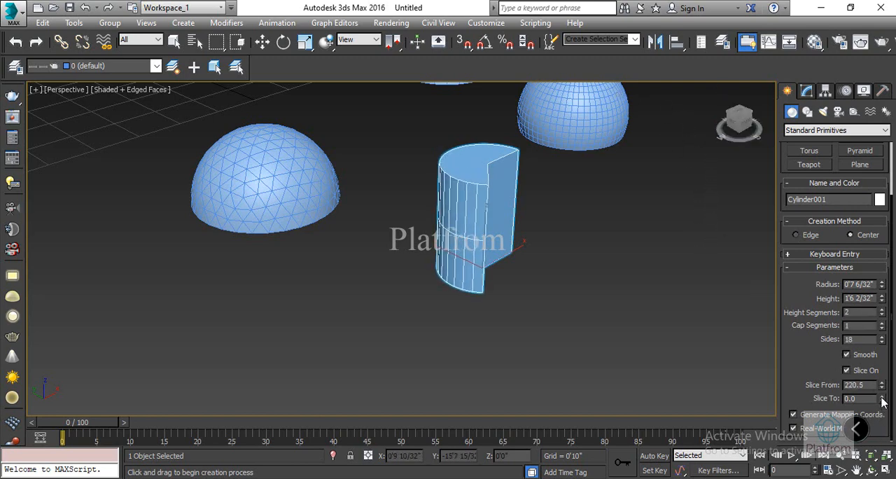
pyautogui.moveTo(884, 401); pyautogui.dragTo(825, 15)
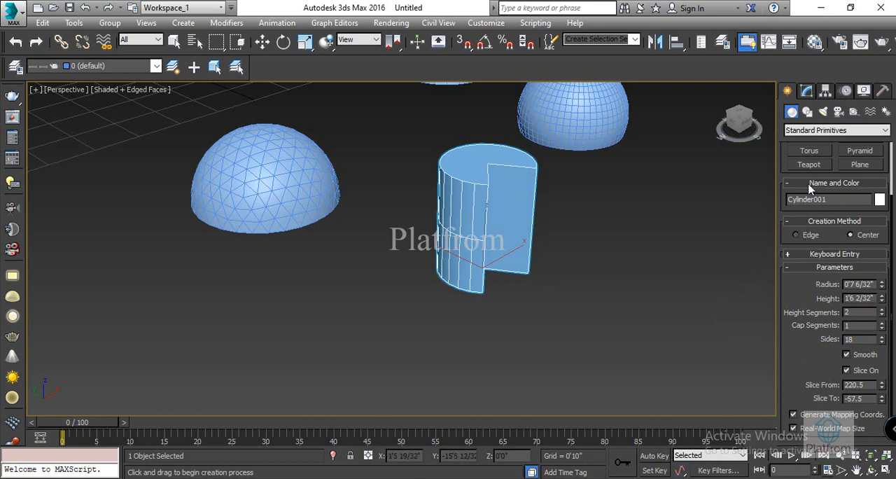
# Step: Create a tube in front of the GeoSphere dome, with radii of about 5 28/32" and 2 23/32" and a height of about 9"
pyautogui.scroll(2, 826, 237)
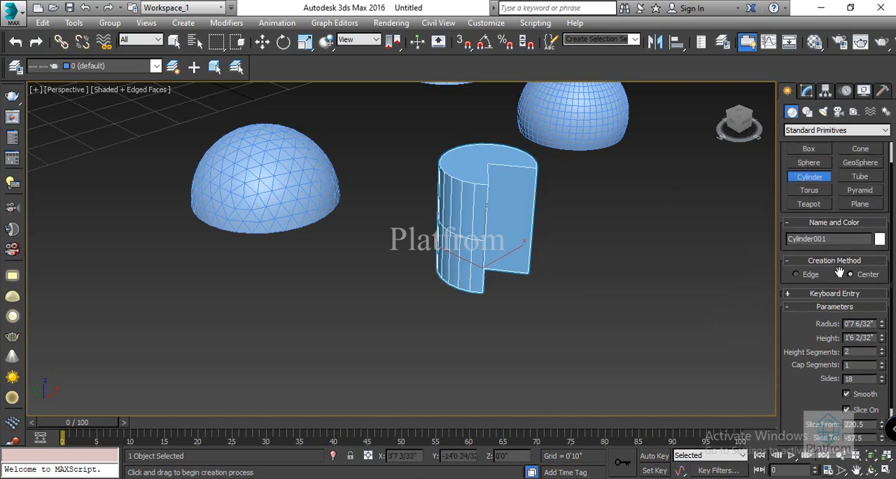
pyautogui.click(860, 177)
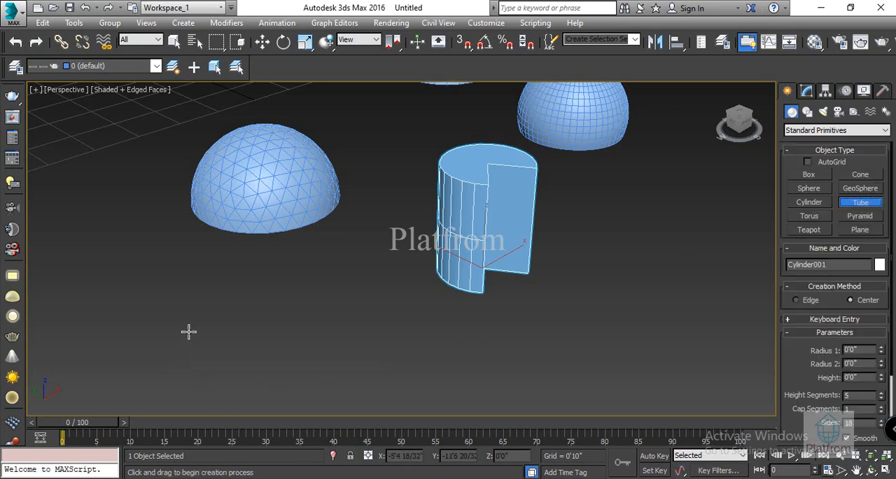
pyautogui.moveTo(189, 328); pyautogui.dragTo(210, 348)
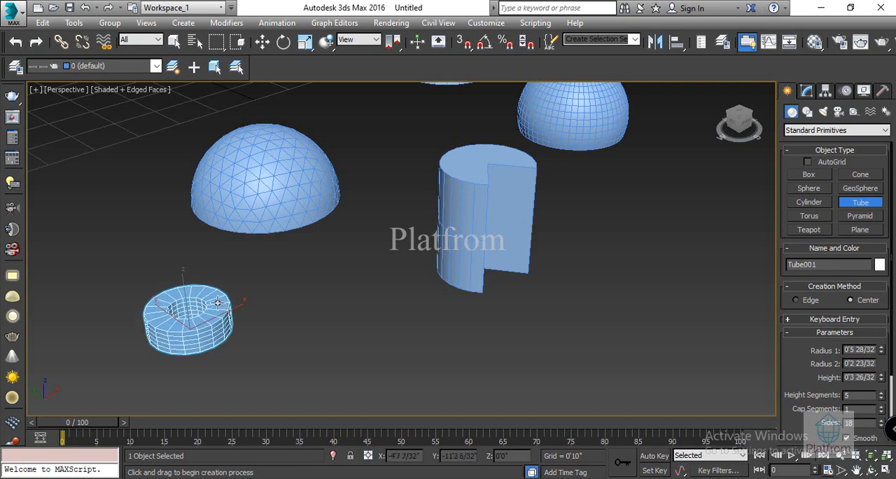
pyautogui.click(314, 304)
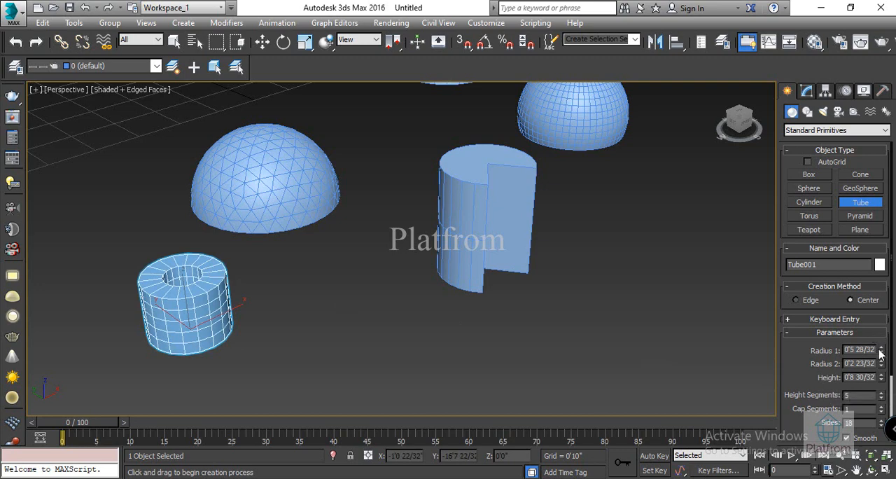
# Step: Set the tube's Radius 1 to 0'7" and Radius 2 to 0'5 23/32", and raise its height to about 0'10 23/32"
pyautogui.moveTo(882, 352)
pyautogui.mouseDown()
pyautogui.moveTo(879, 319)
pyautogui.moveTo(885, 346)
pyautogui.mouseUp()
pyautogui.moveTo(884, 336); pyautogui.dragTo(885, 334)
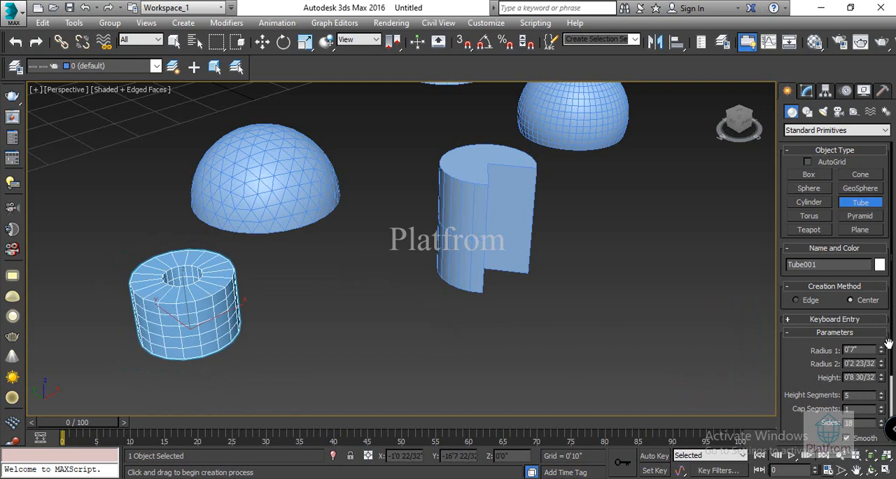
pyautogui.moveTo(883, 368); pyautogui.dragTo(883, 322)
pyautogui.moveTo(848, 290); pyautogui.dragTo(846, 291)
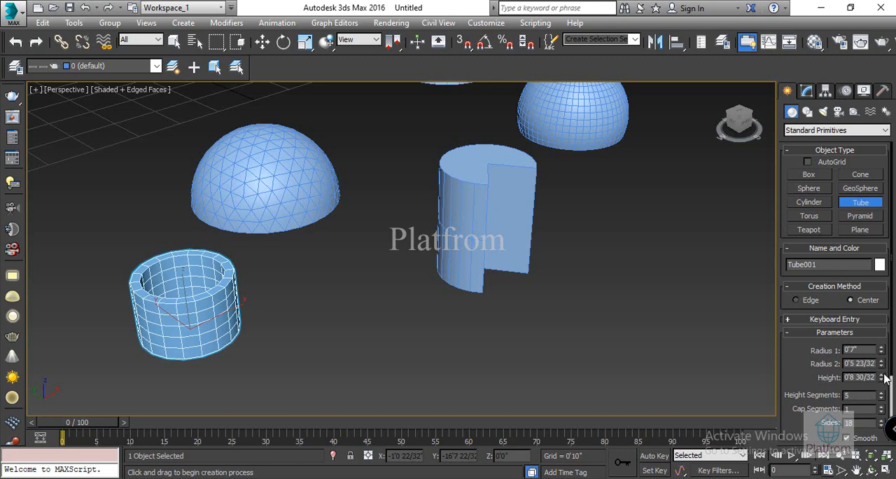
pyautogui.moveTo(884, 380); pyautogui.dragTo(866, 361)
# Step: Turn on slicing for the tube, with Slice From at 181.5 and Slice To at -516.0
pyautogui.scroll(-4, 874, 414)
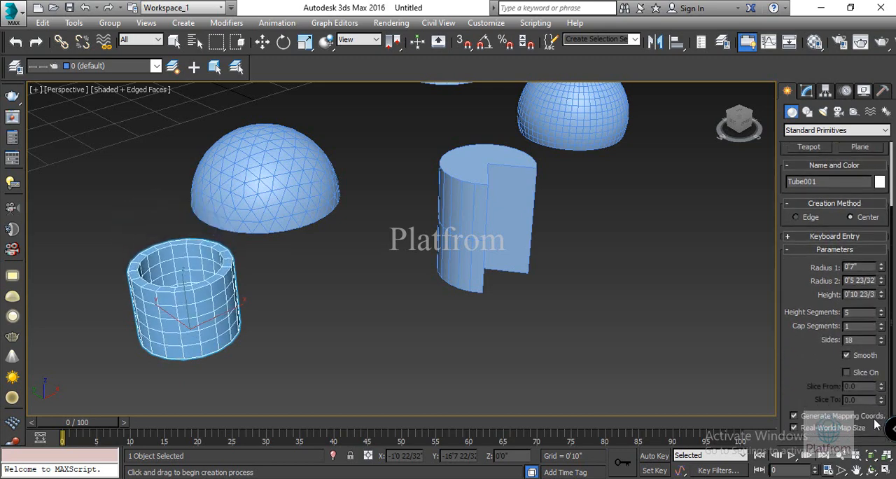
pyautogui.click(846, 372)
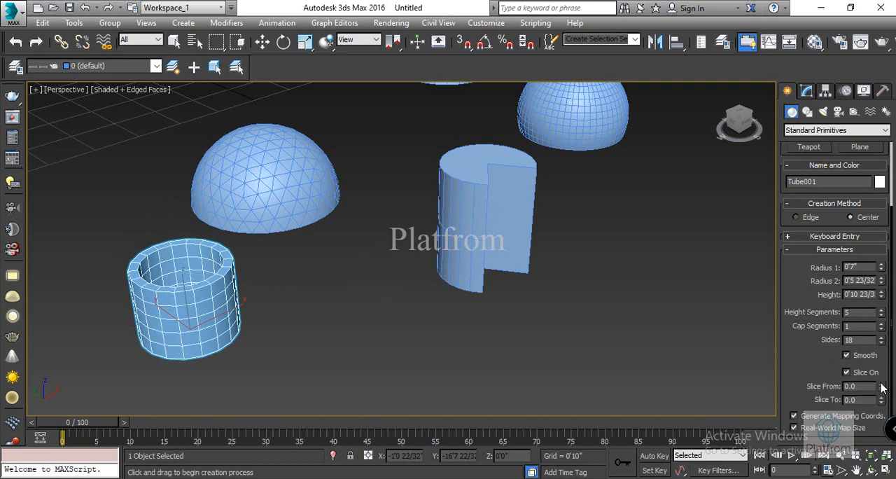
pyautogui.moveTo(882, 387); pyautogui.dragTo(780, 143)
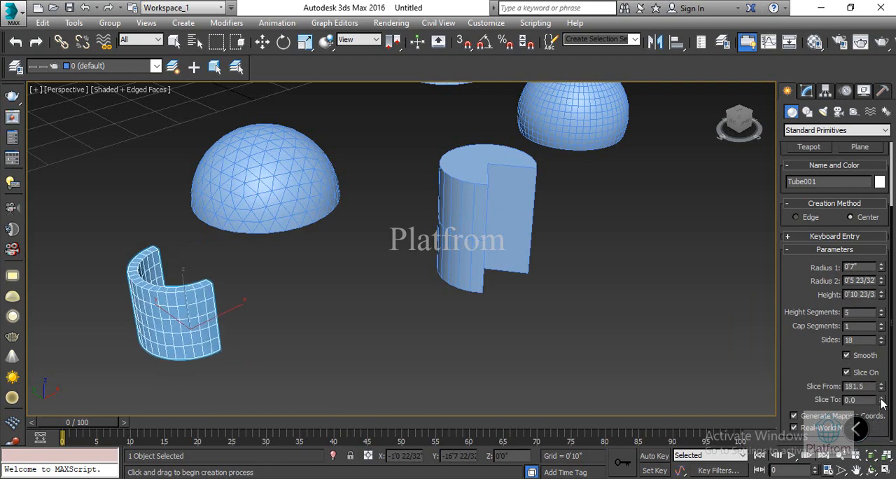
pyautogui.moveTo(881, 403); pyautogui.dragTo(827, 145)
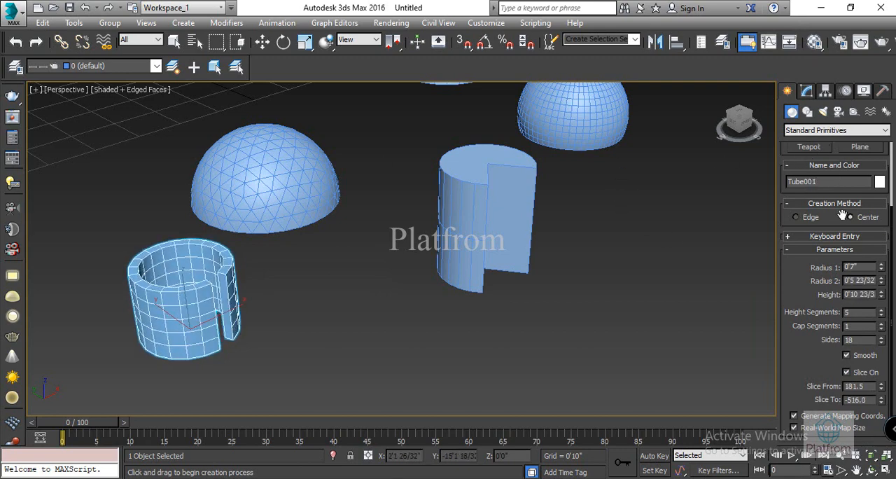
# Step: Create a torus between the tube and the cylinder, with Radius 1 about 1'5" and Radius 2 about 3 15/32"
pyautogui.scroll(3, 851, 259)
pyautogui.scroll(2, 851, 259)
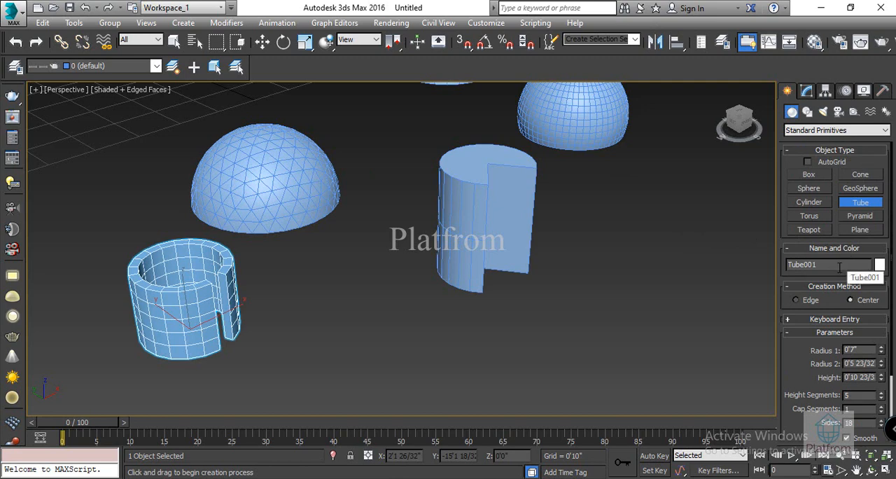
pyautogui.click(809, 216)
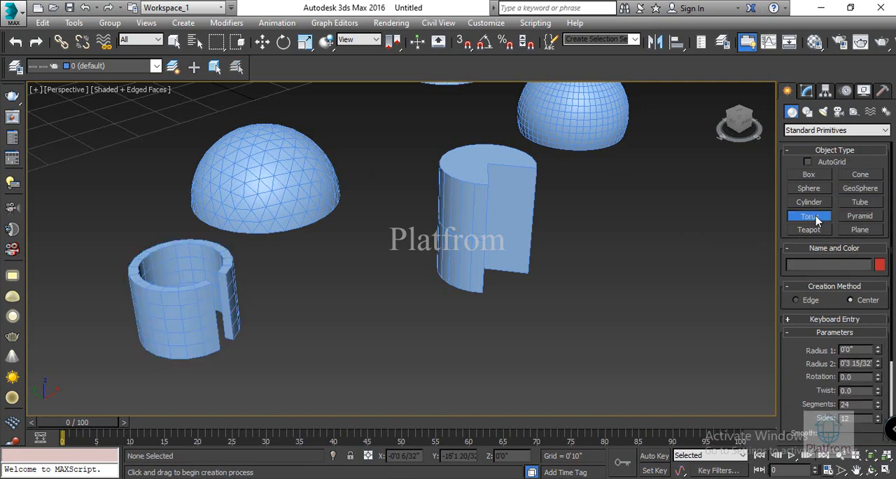
pyautogui.click(353, 314)
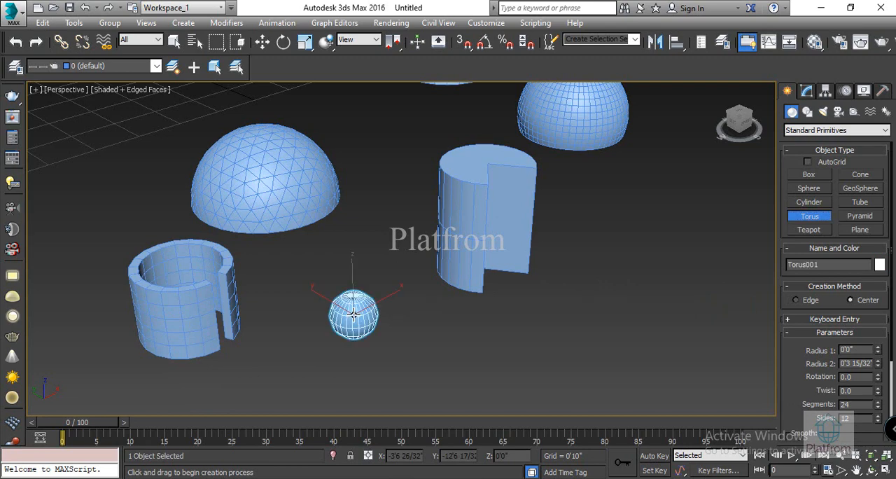
pyautogui.moveTo(354, 315); pyautogui.dragTo(473, 297)
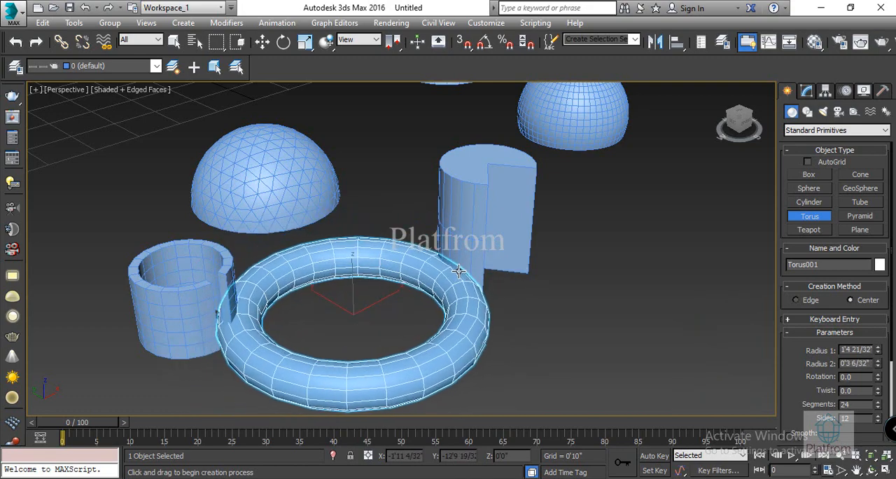
pyautogui.click(457, 268)
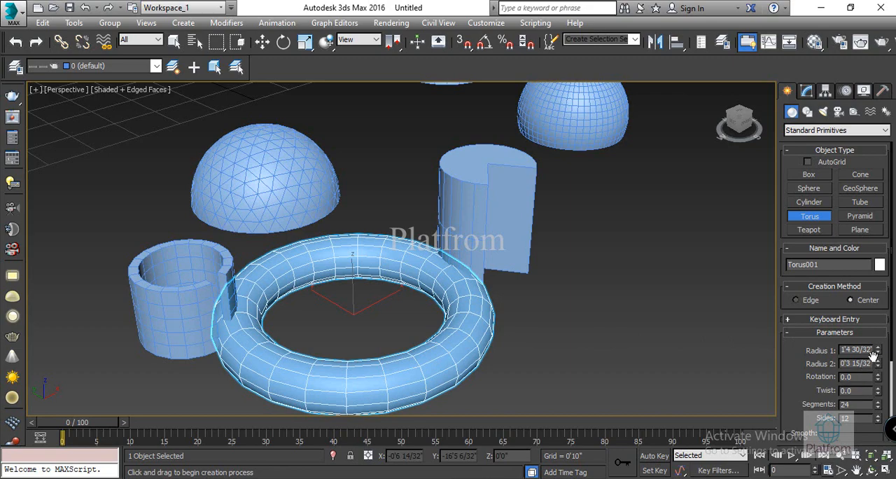
# Step: Set the torus's radii to 1'2 23/32" and 0'5 28/32", and slice it from 160.0 to -551.0
pyautogui.moveTo(877, 349); pyautogui.dragTo(865, 315)
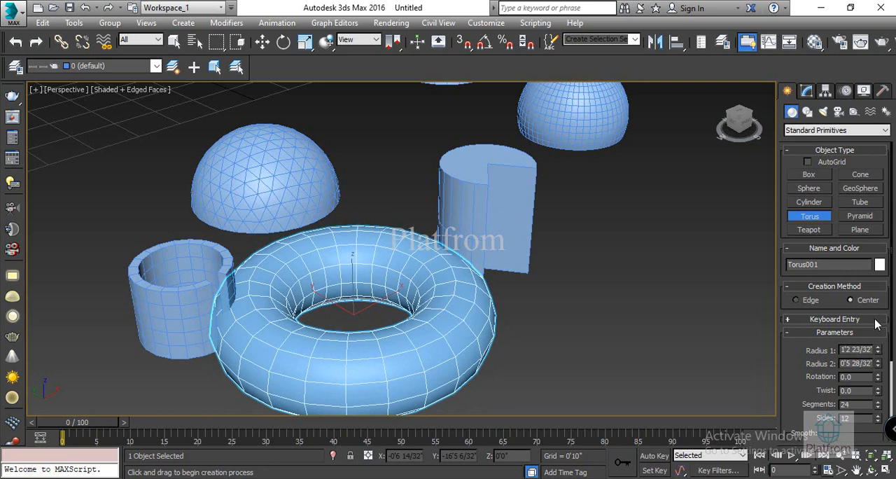
pyautogui.scroll(-5, 875, 365)
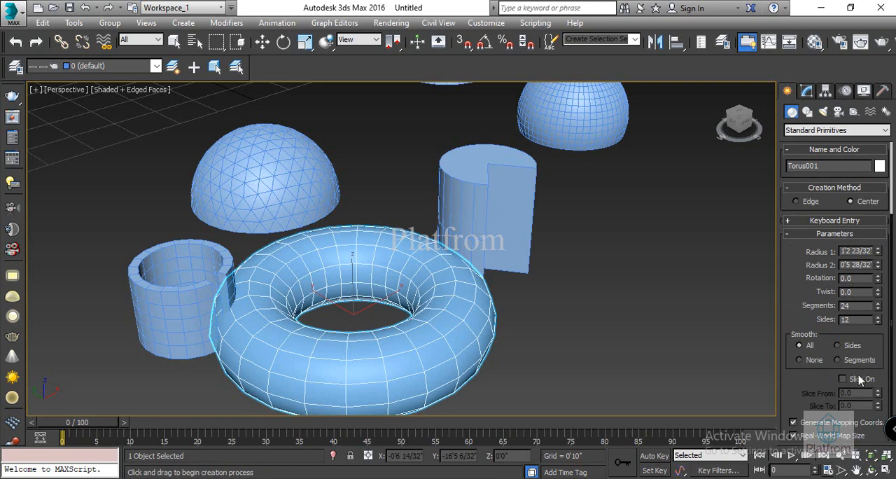
pyautogui.click(843, 379)
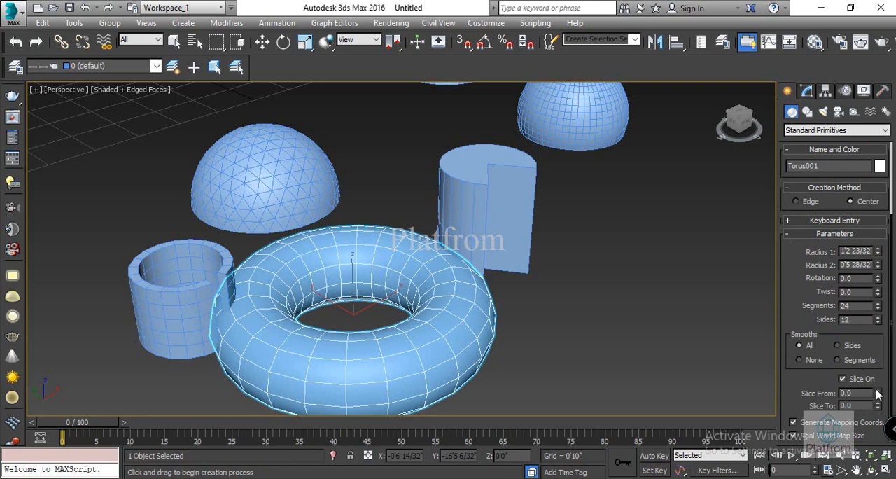
pyautogui.moveTo(878, 393); pyautogui.dragTo(831, 178)
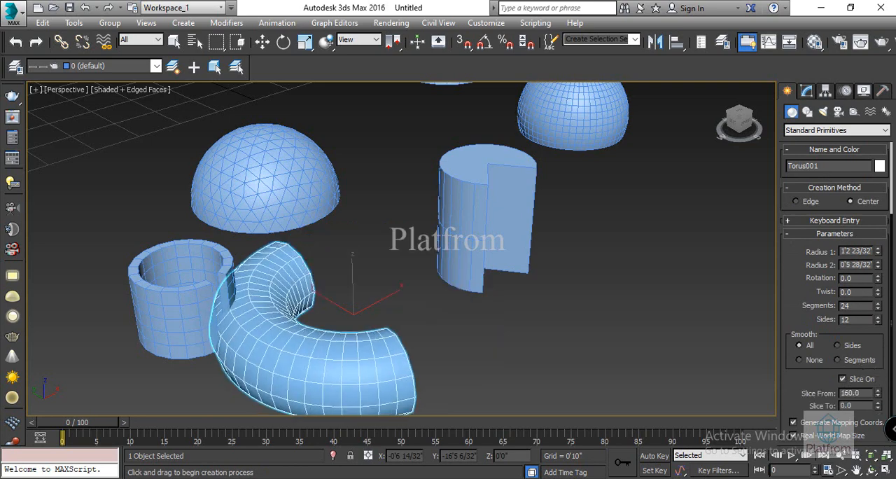
pyautogui.moveTo(878, 406); pyautogui.dragTo(855, 191)
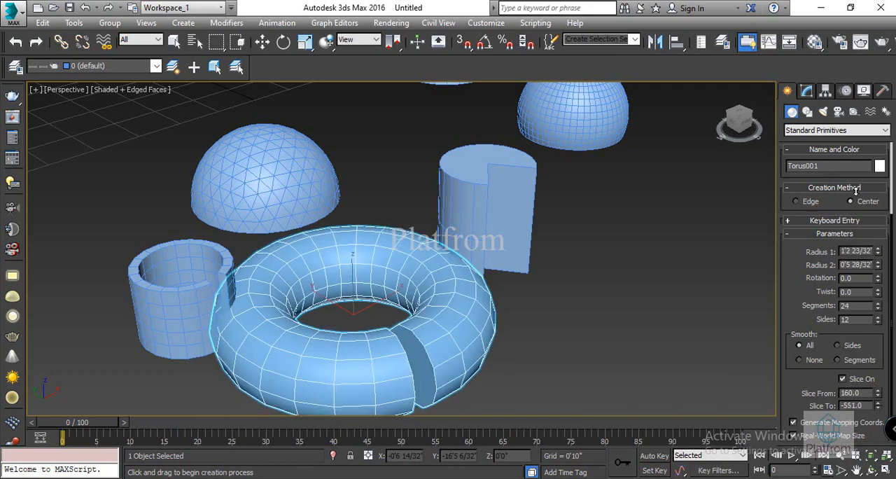
# Step: Create a pyramid in the empty area beyond the torus, about 1'1" wide, 1'0" deep and 1'6" high
pyautogui.scroll(1, 817, 300)
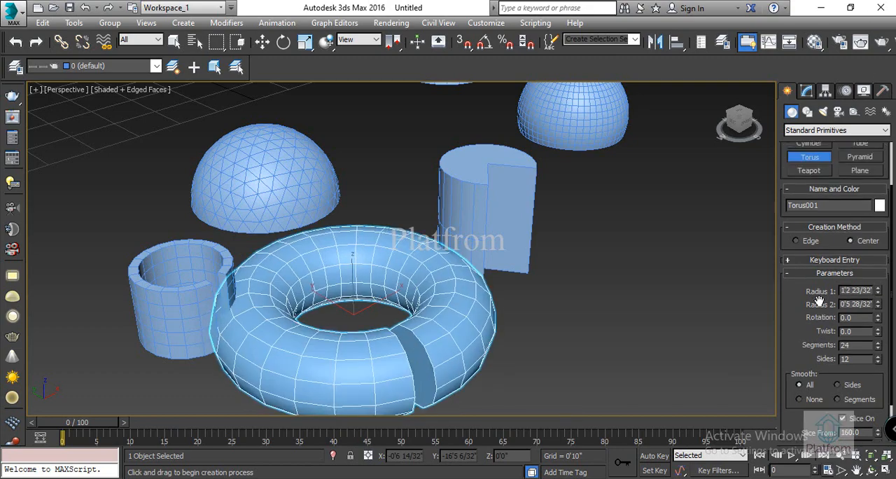
pyautogui.scroll(1, 814, 303)
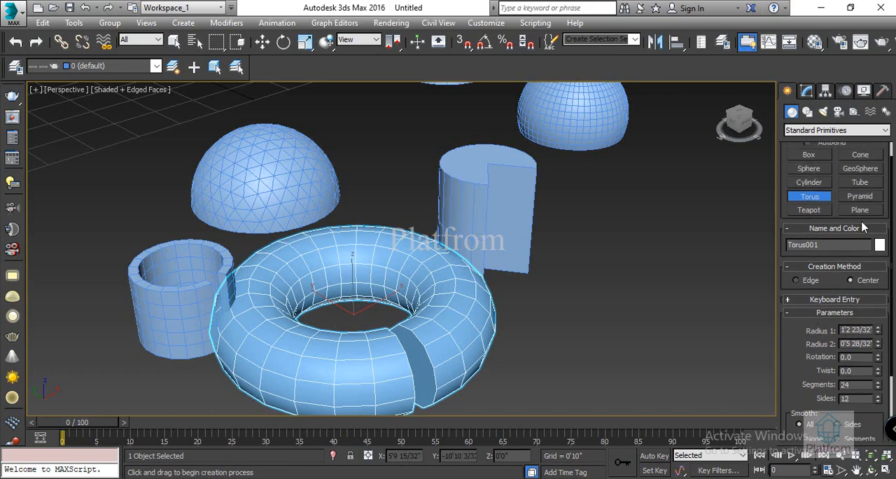
pyautogui.click(861, 199)
pyautogui.moveTo(575, 275); pyautogui.dragTo(404, 241, button='middle')
pyautogui.moveTo(360, 249); pyautogui.dragTo(350, 322)
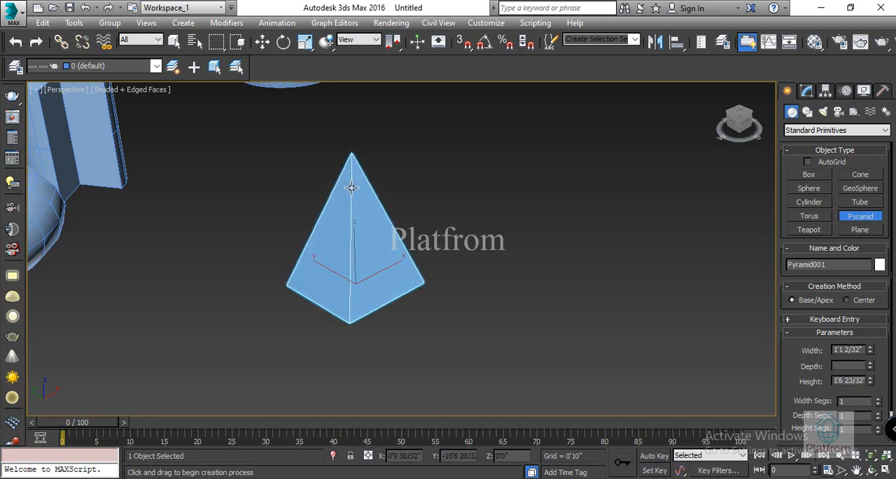
pyautogui.click(352, 194)
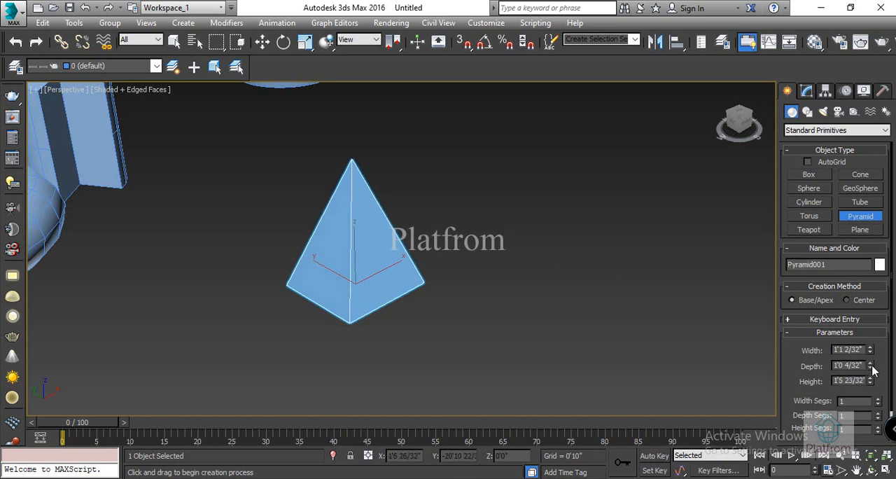
# Step: Set the pyramid's width, depth and height to 1'6 5/32", 1'6 25/32" and 1'9 14/32", with 16, 18 and 22 segments respectively
pyautogui.moveTo(870, 350); pyautogui.dragTo(873, 319)
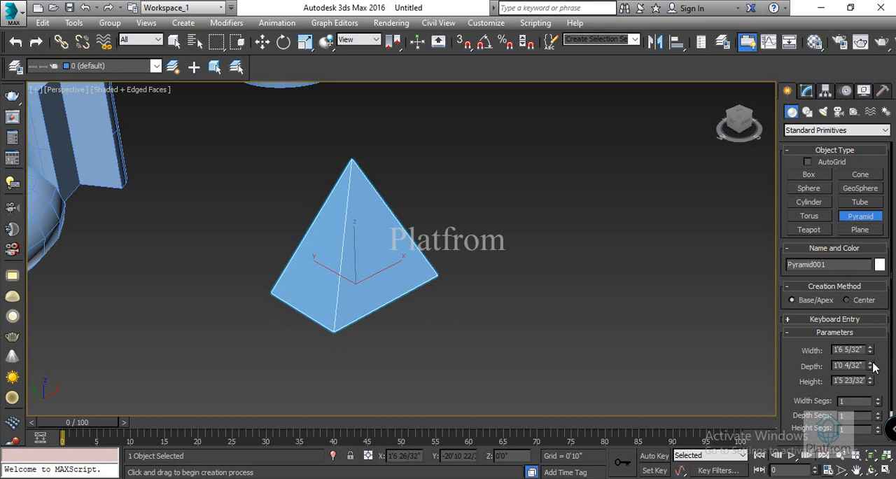
pyautogui.moveTo(871, 365)
pyautogui.mouseDown()
pyautogui.moveTo(872, 356)
pyautogui.moveTo(872, 378)
pyautogui.mouseUp()
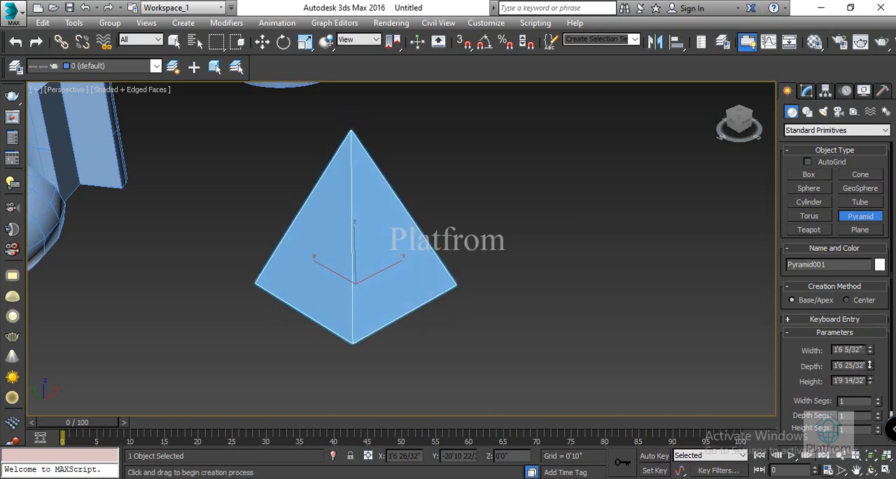
pyautogui.scroll(-1, 870, 369)
pyautogui.scroll(-1, 870, 369)
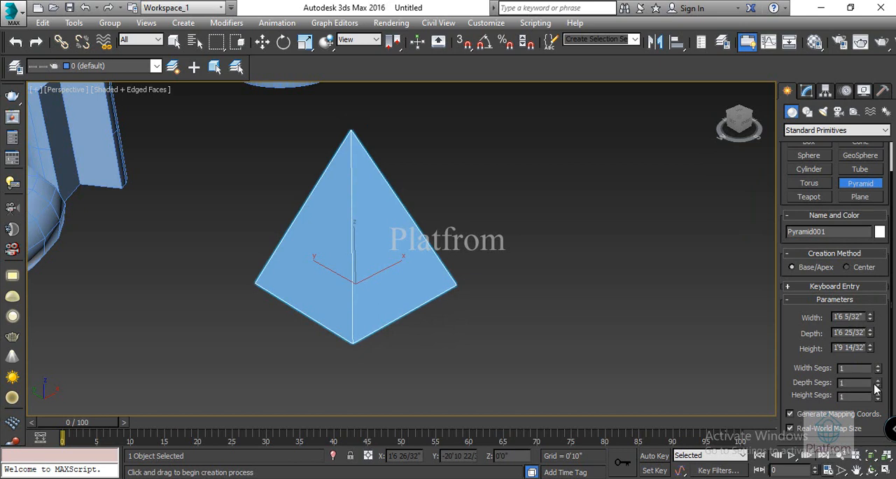
pyautogui.moveTo(878, 370); pyautogui.dragTo(877, 355)
pyautogui.moveTo(879, 384)
pyautogui.mouseDown()
pyautogui.moveTo(879, 369)
pyautogui.moveTo(879, 393)
pyautogui.moveTo(879, 382)
pyautogui.mouseUp()
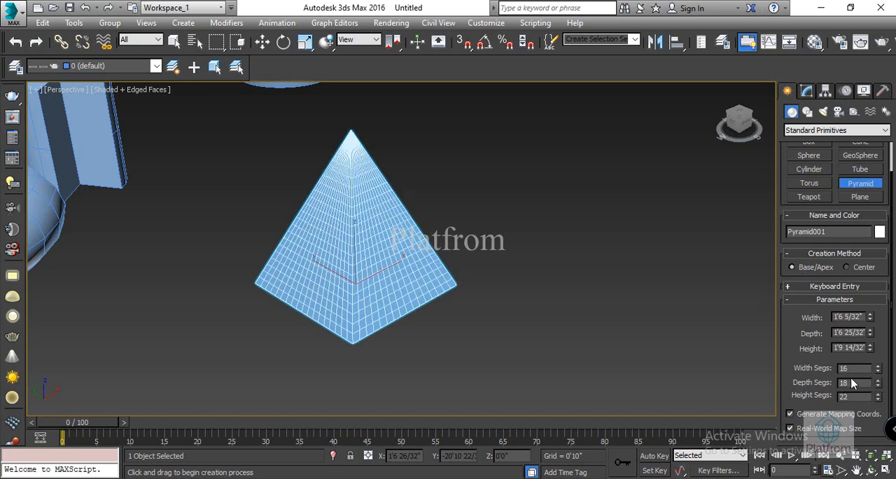
# Step: Create a teapot with a radius of about 5 14/32" in the empty area beside the pyramid
pyautogui.scroll(1, 853, 383)
pyautogui.scroll(-1, 853, 383)
pyautogui.click(808, 197)
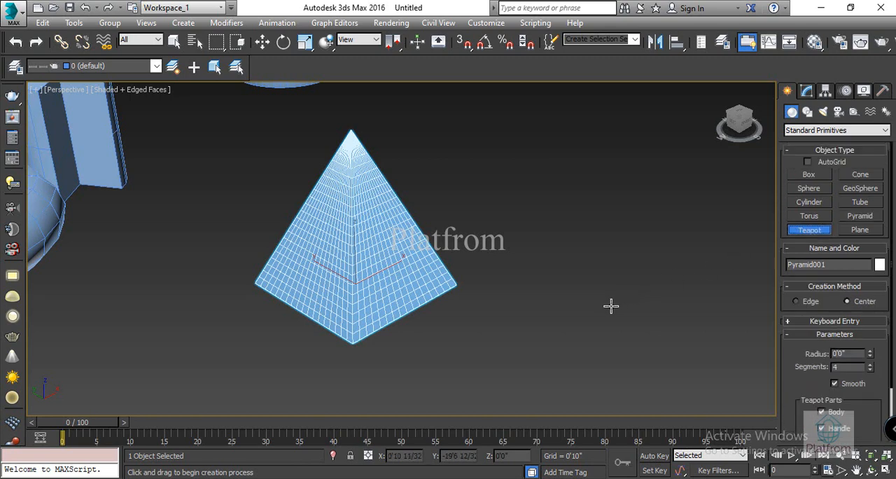
pyautogui.scroll(5, 520, 298)
pyautogui.moveTo(383, 269); pyautogui.dragTo(411, 286)
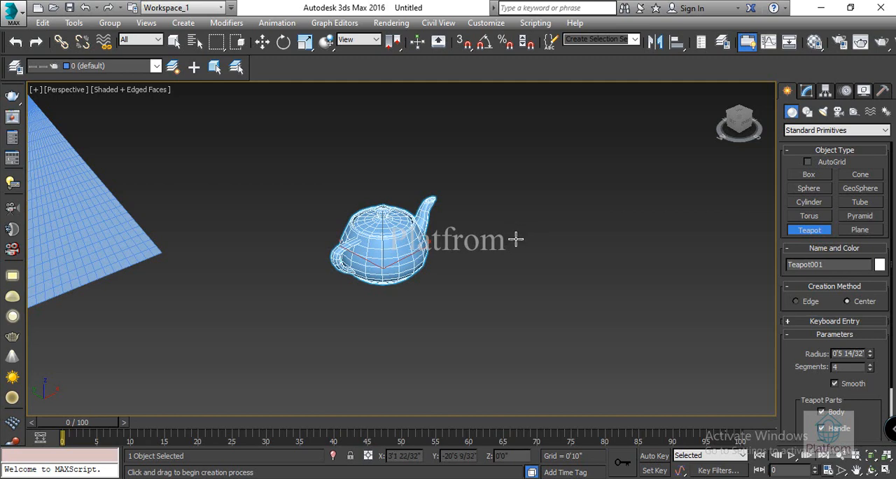
# Step: Set the teapot's radius to 0'7 25/32" and turn off its Body part
pyautogui.click(870, 352)
pyautogui.moveTo(871, 355); pyautogui.dragTo(878, 321)
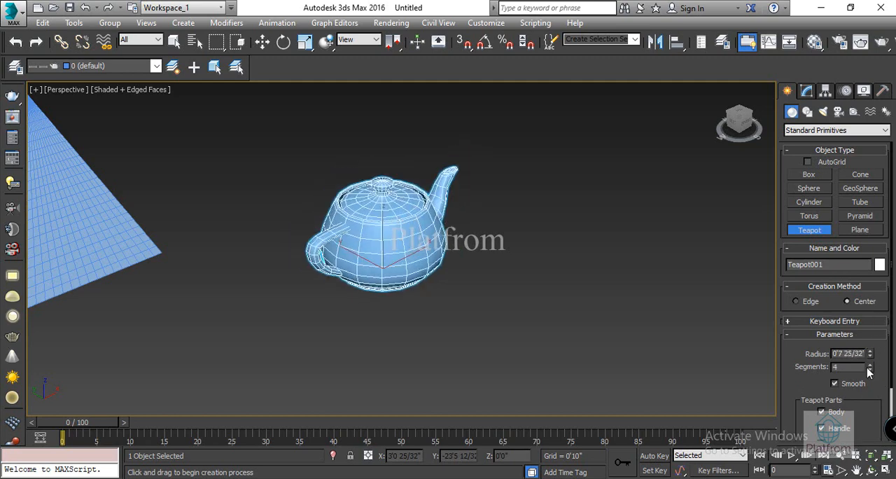
pyautogui.scroll(-3, 869, 372)
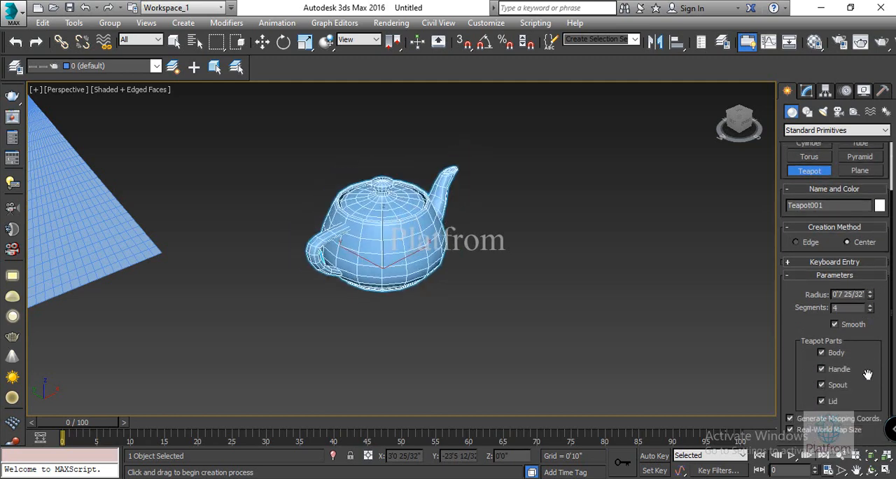
pyautogui.click(822, 349)
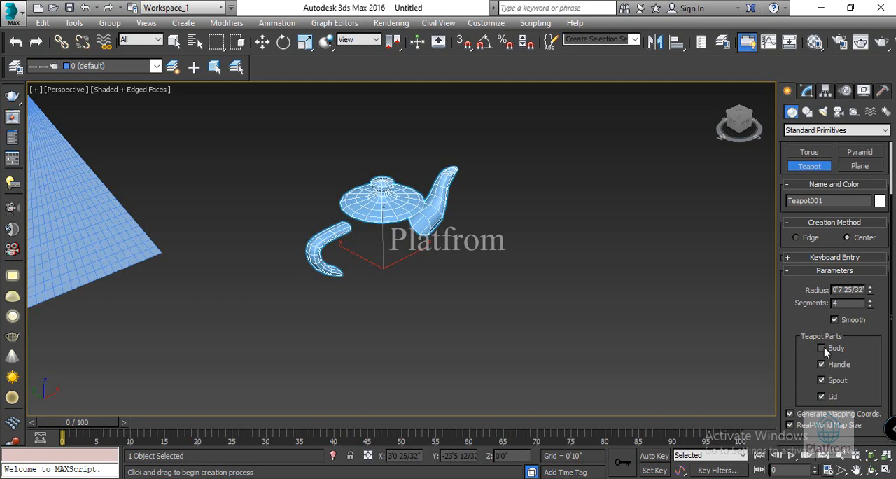
# Step: Turn the teapot's Body part back on, and switch its Handle, Spout and Lid parts off and on again
pyautogui.click(823, 349)
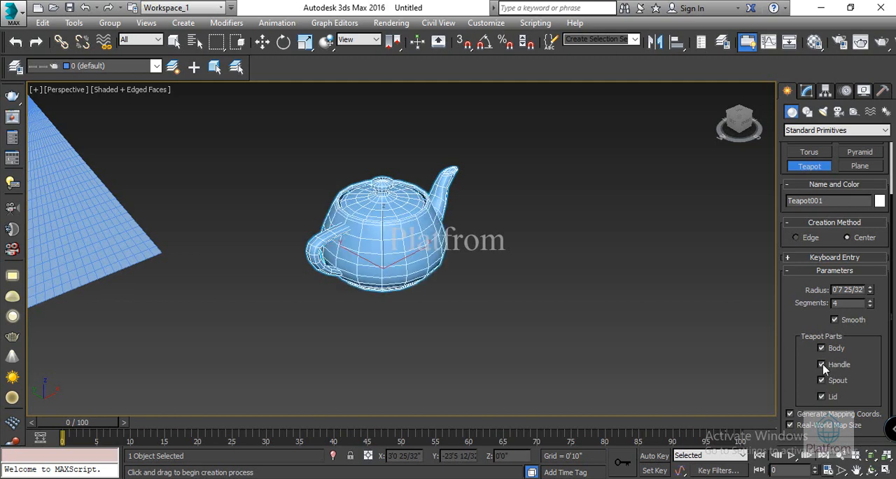
pyautogui.click(821, 364)
pyautogui.click(821, 364)
pyautogui.click(821, 380)
pyautogui.click(822, 380)
pyautogui.click(822, 381)
pyautogui.click(822, 380)
pyautogui.click(821, 397)
pyautogui.click(821, 397)
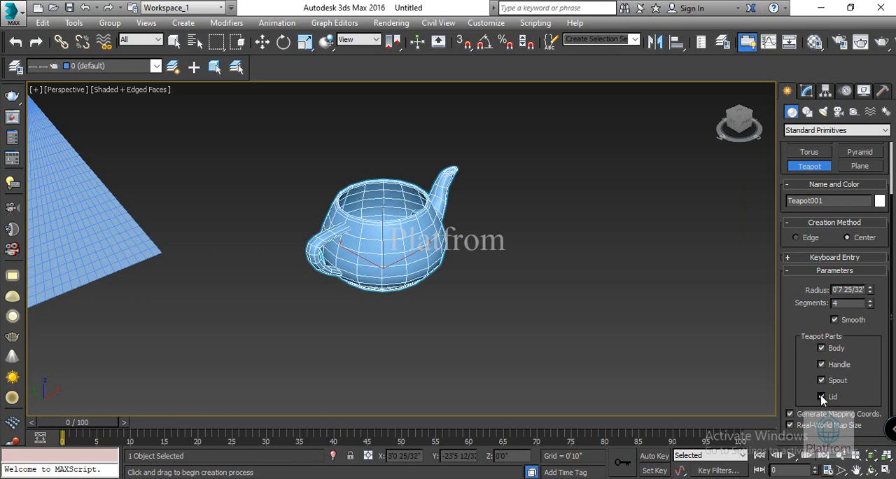
pyautogui.click(821, 397)
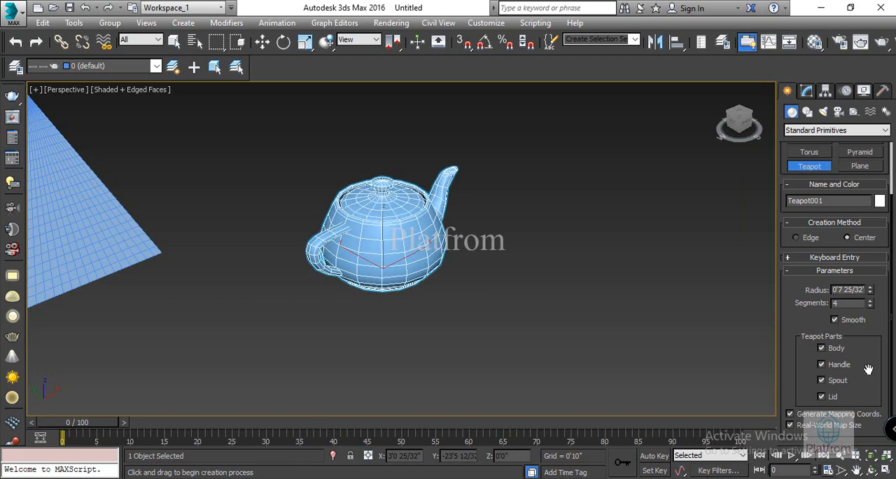
# Step: Create a plane about 0'9 18/32" long and 1'2 25/32" wide in the empty area beside the teapot's spout
pyautogui.scroll(3, 864, 368)
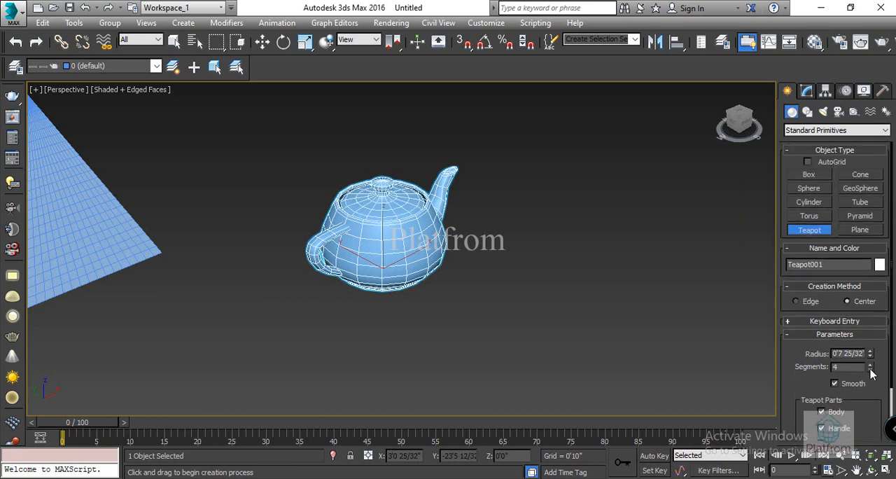
pyautogui.click(861, 230)
pyautogui.moveTo(597, 264); pyautogui.dragTo(594, 345)
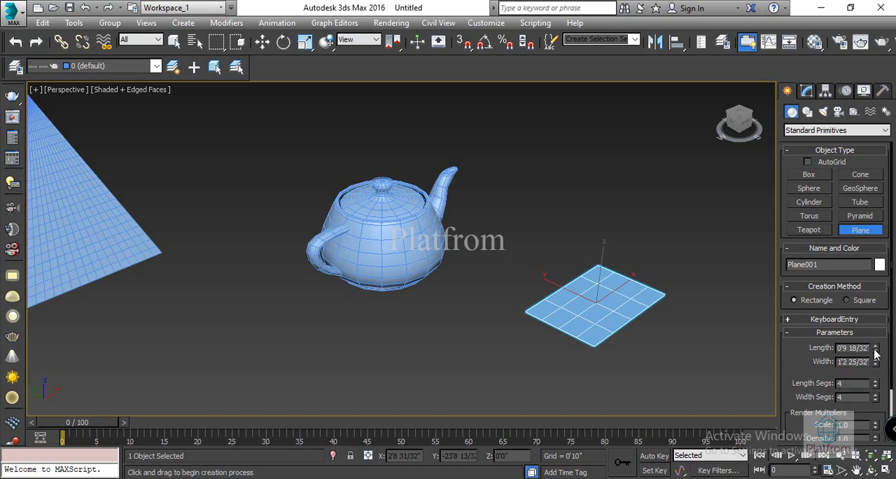
# Step: Set the plane's length to 1'4 2/32" and width to 1'11 7/32", and adjust its length segments
pyautogui.moveTo(877, 347); pyautogui.dragTo(878, 301)
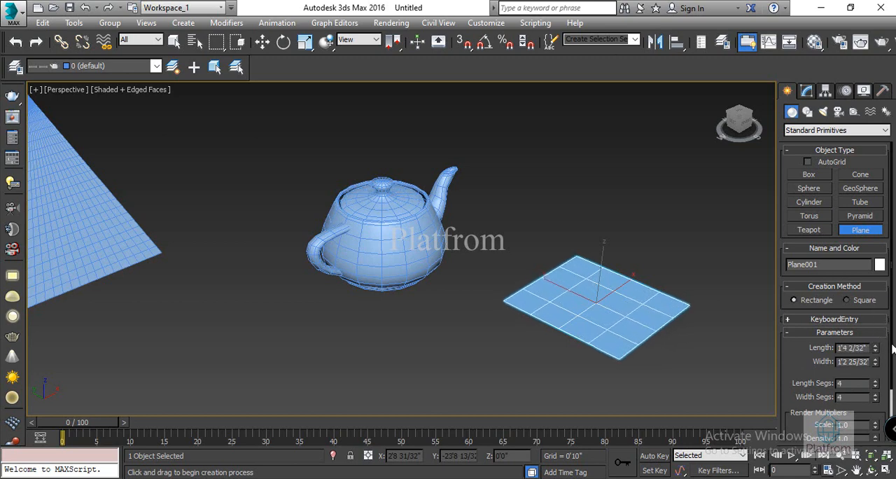
pyautogui.moveTo(876, 361); pyautogui.dragTo(872, 312)
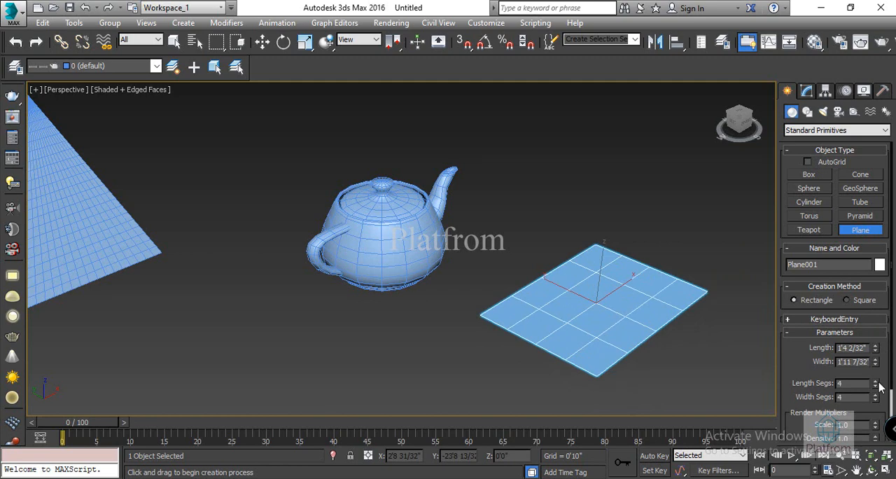
pyautogui.moveTo(875, 383)
pyautogui.mouseDown()
pyautogui.moveTo(878, 353)
pyautogui.moveTo(875, 387)
pyautogui.mouseUp()
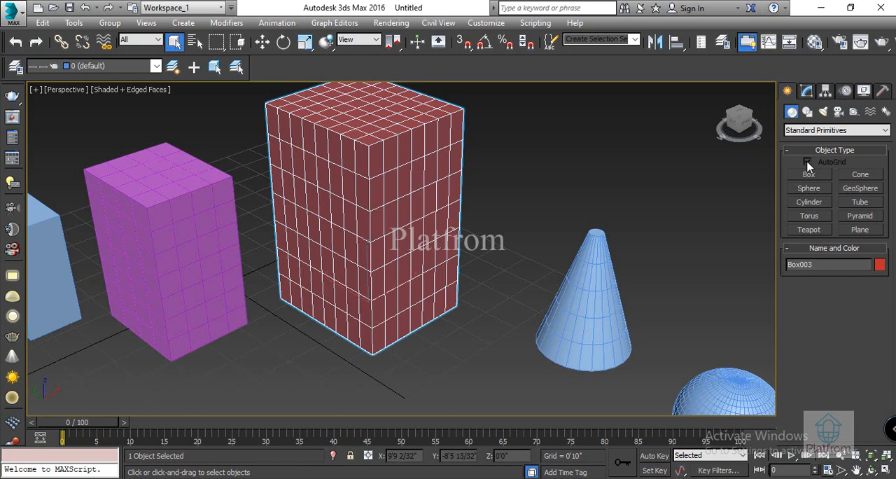
# Step: Enable AutoGrid and create a cylinder on the ground behind the cone, with radius about 1'2 31/32" and height about 1'10 22/32"
pyautogui.click(808, 162)
pyautogui.click(814, 203)
pyautogui.moveTo(538, 185); pyautogui.dragTo(566, 202)
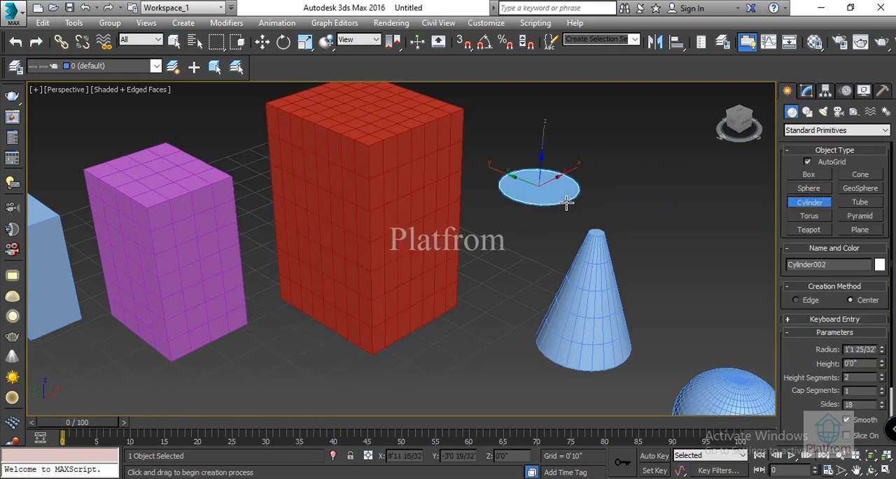
pyautogui.click(574, 133)
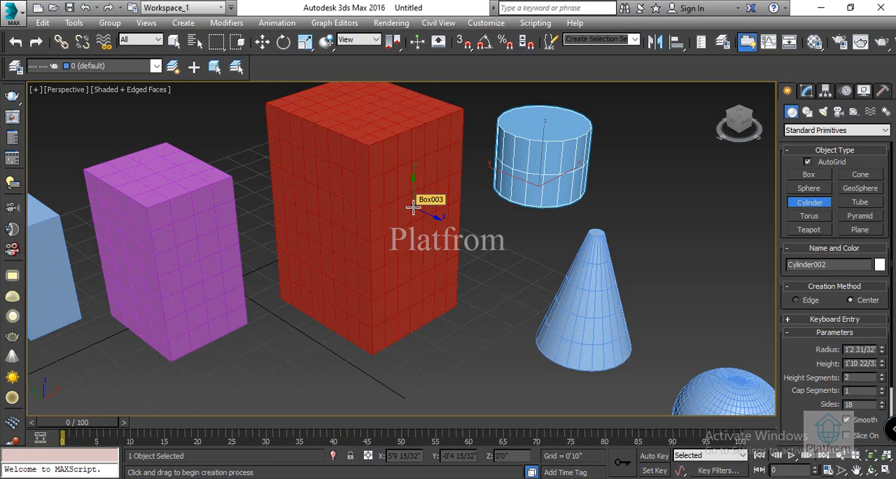
# Step: Create a cylinder projecting from the red box's side face, with radius about 0'8 10/32" and height about 3'3 9/32"
pyautogui.moveTo(413, 207); pyautogui.dragTo(420, 234)
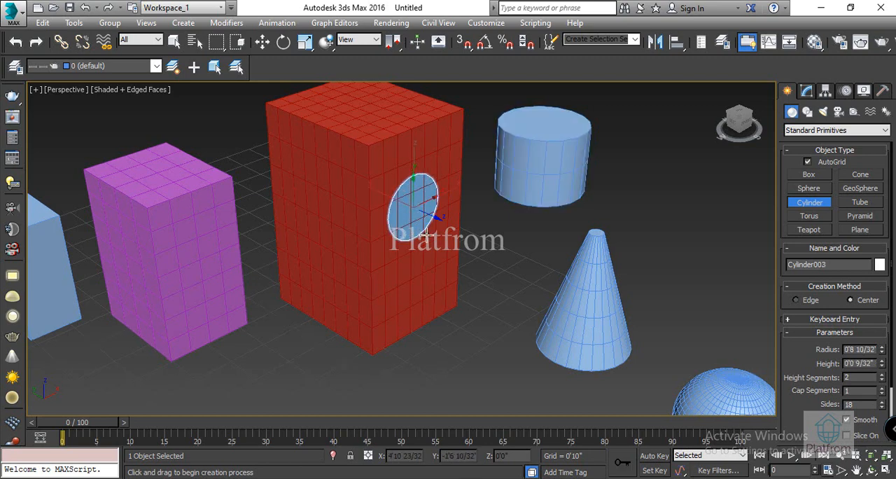
pyautogui.click(555, 322)
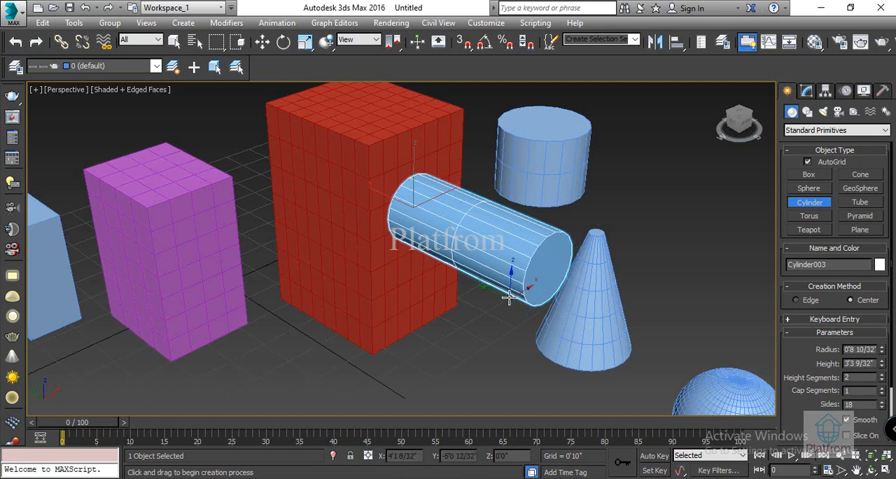
# Step: Create a cylinder standing on the red box's top face, with radius about 0'11 2/32" and height about 2'3 25/32"
pyautogui.scroll(2, 510, 289)
pyautogui.scroll(-2, 469, 267)
pyautogui.keyDown('alt'); pyautogui.moveTo(468, 264); pyautogui.dragTo(521, 399, button='middle'); pyautogui.keyUp('alt')
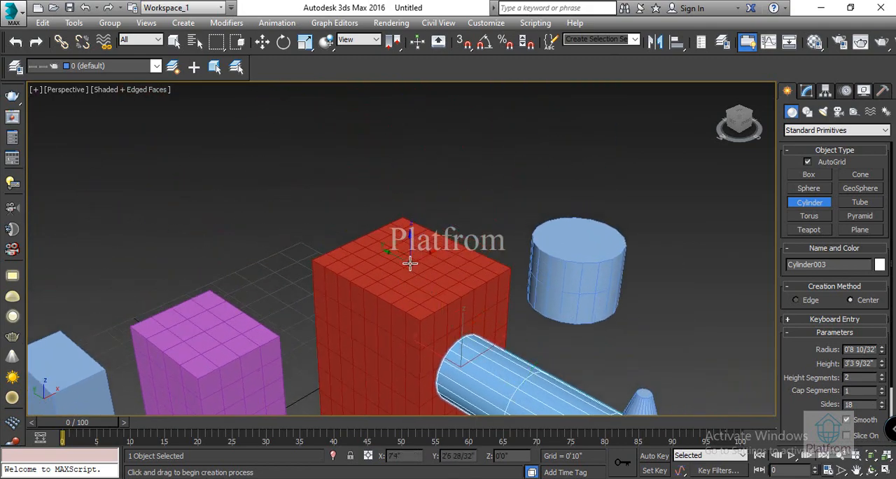
pyautogui.moveTo(408, 263); pyautogui.dragTo(434, 283)
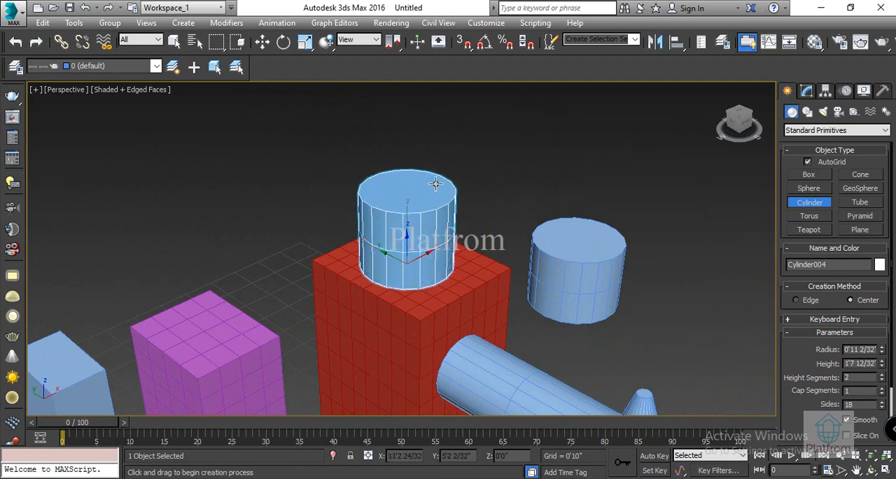
pyautogui.click(442, 157)
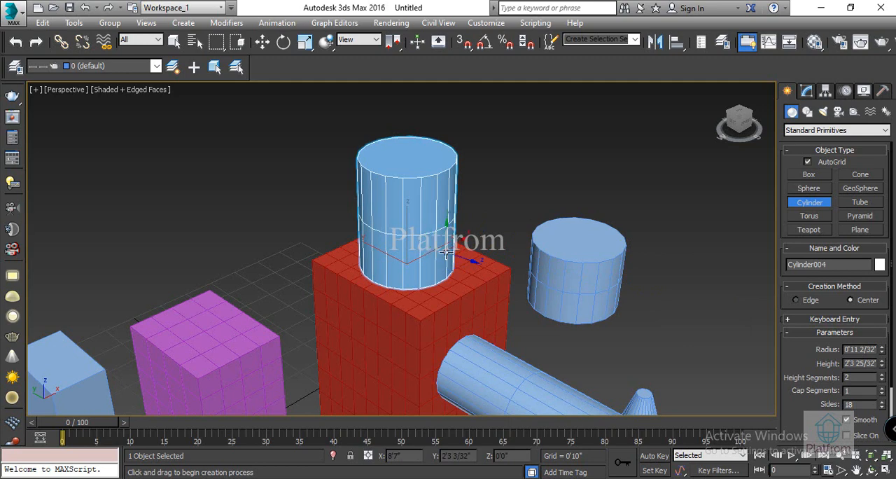
pyautogui.click(808, 162)
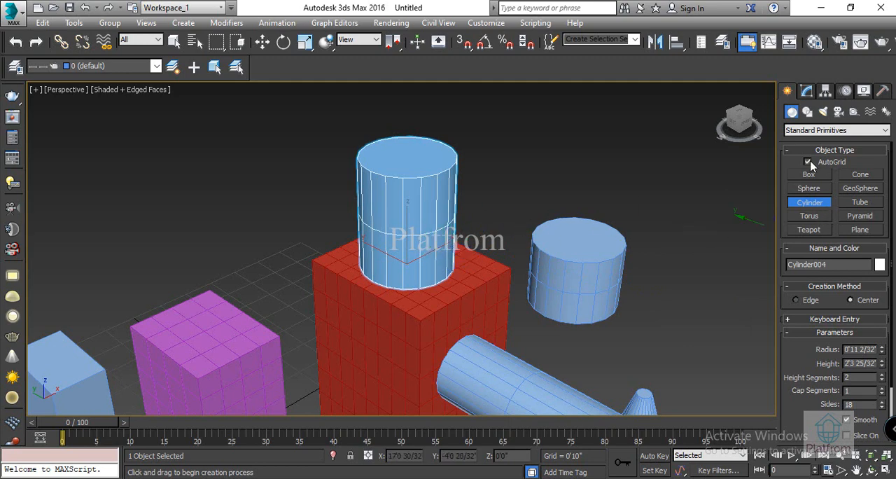